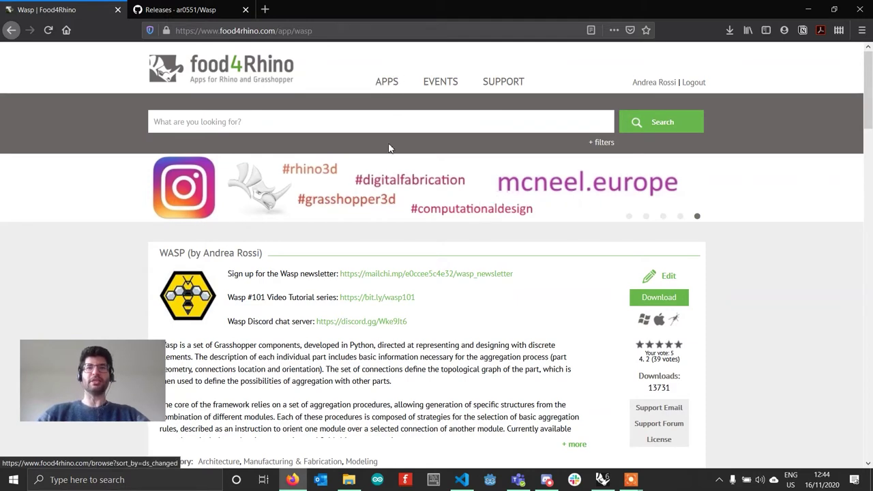
Scroll through the Wasp plug-in page on Food4Rhino to review its description and downloads.
scroll(389, 147, "down", 2)
scroll(392, 150, "down", 5)
scroll(423, 144, "up", 4)
scroll(460, 143, "up", 4)
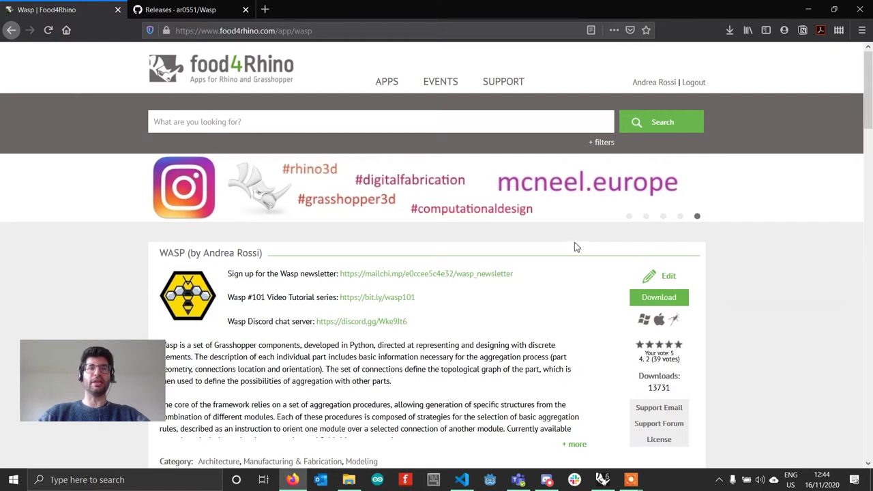
scroll(575, 247, "down", 7)
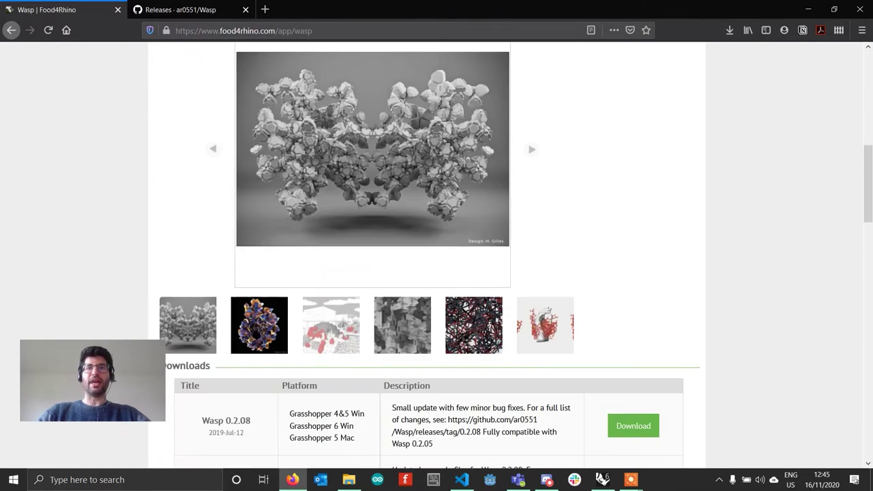
Save the Wasp 0.2.08 release from the Food4Rhino downloads list as wasp0208.zip.
scroll(575, 247, "down", 5)
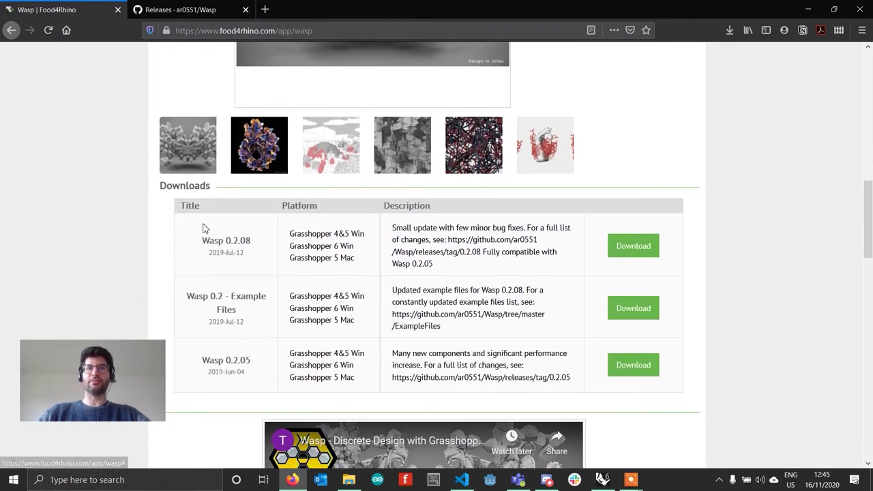
left_click(633, 246)
left_click(174, 167)
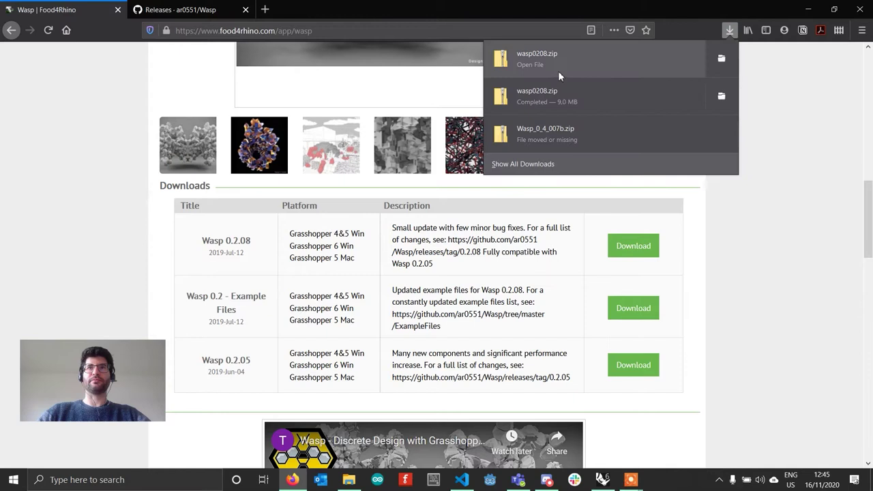
left_click(729, 30)
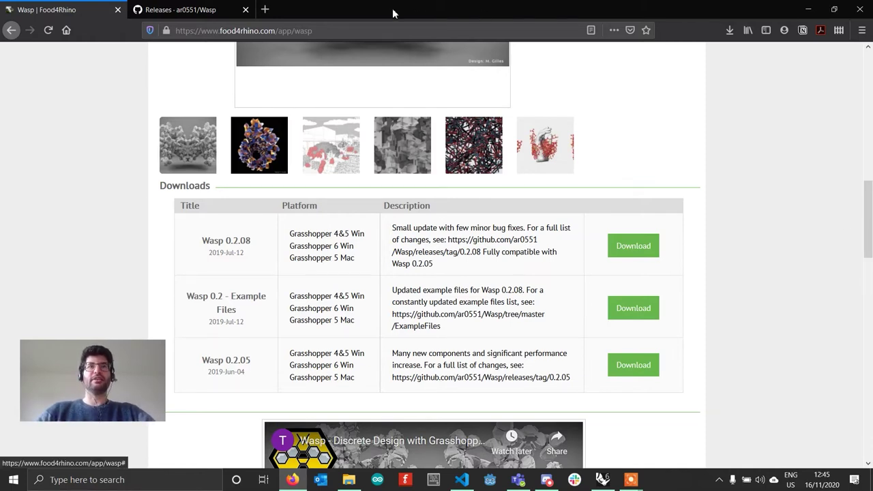
Go from the GitHub tab to the Wasp repository and open its full list of releases.
left_click(204, 9)
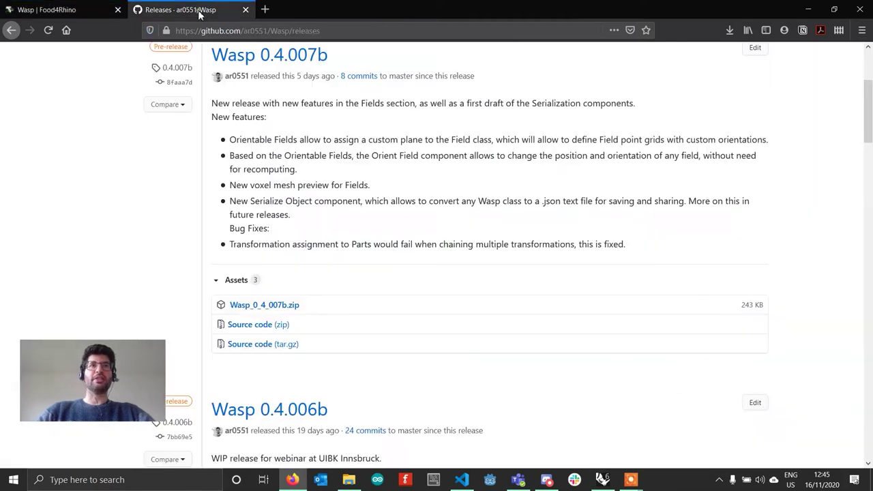
scroll(337, 129, "up", 3)
left_click(90, 95)
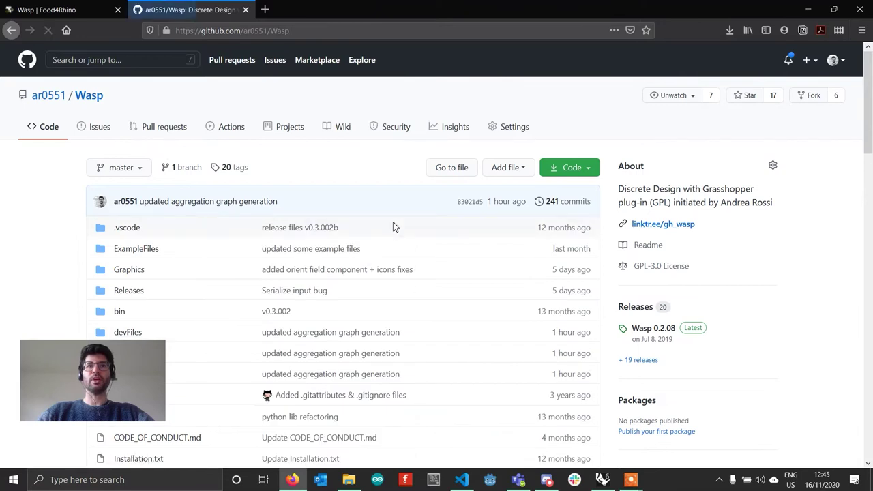
scroll(393, 226, "down", 3)
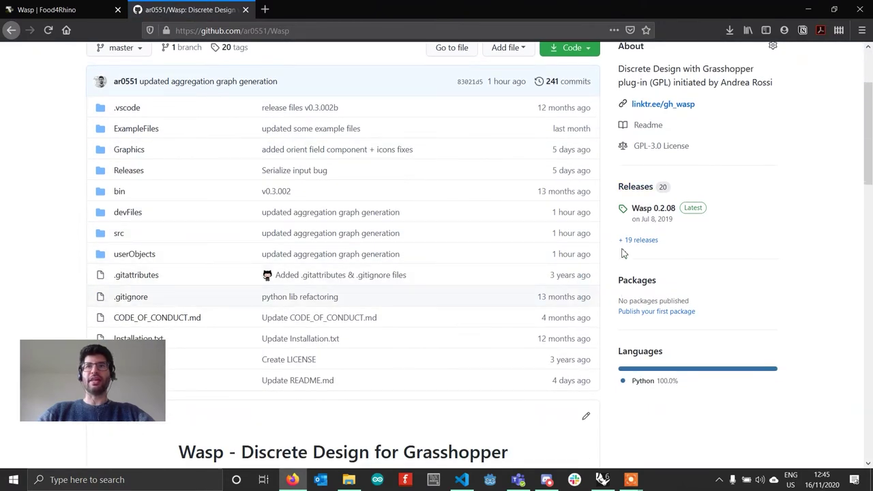
scroll(682, 228, "up", 2)
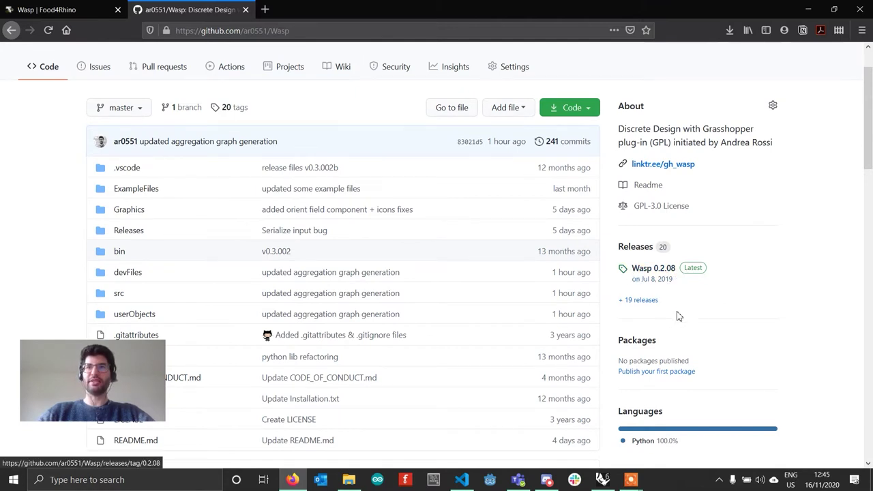
left_click(639, 302)
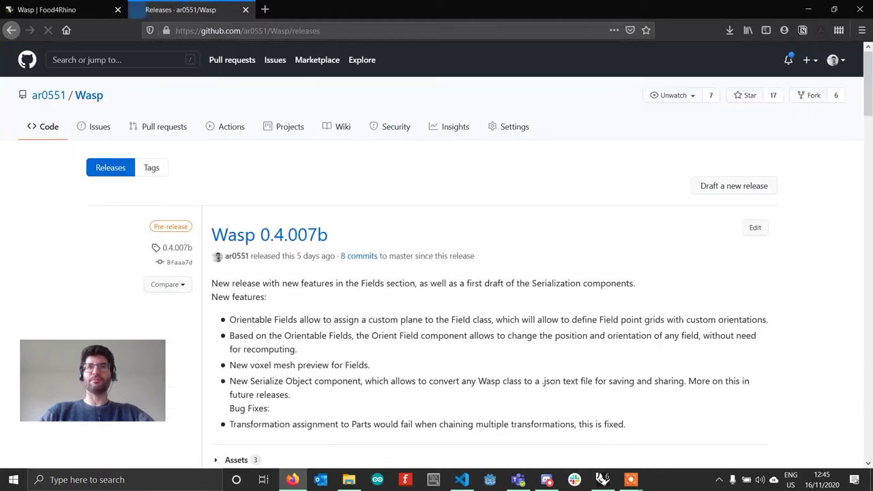
Find the Wasp 0.4.007b pre-release and expand its Assets.
scroll(405, 206, "down", 10)
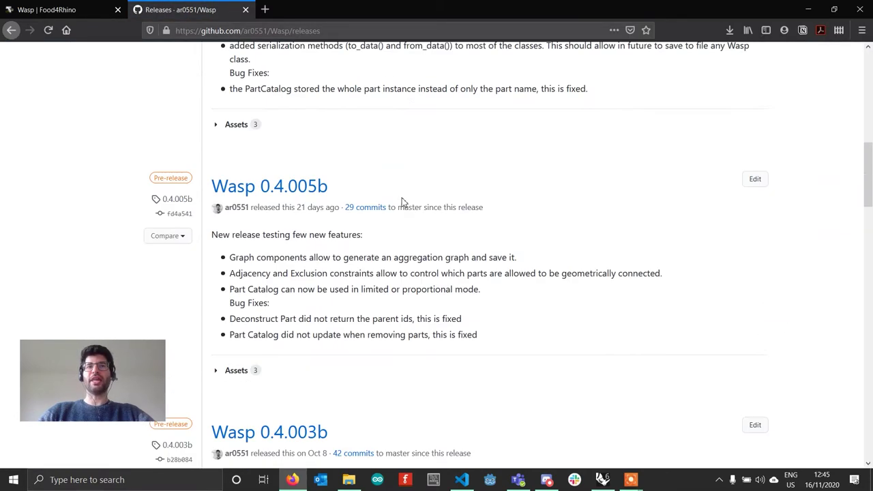
scroll(402, 202, "up", 4)
scroll(403, 202, "down", 4)
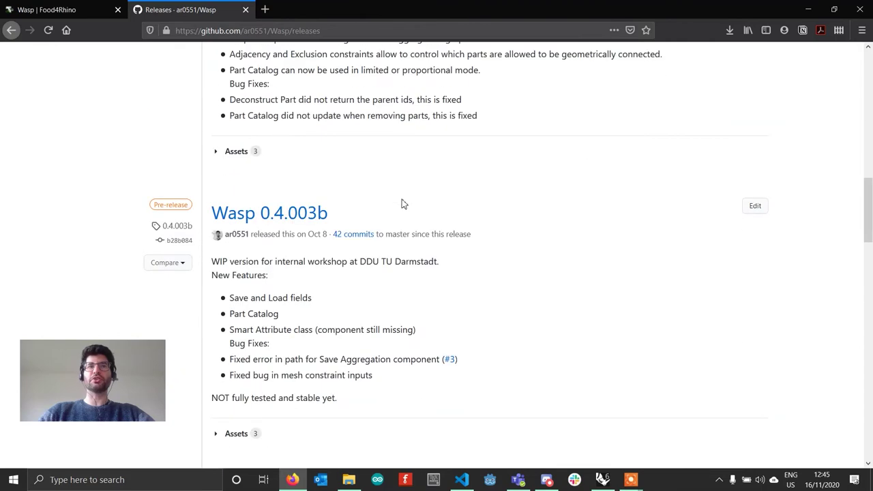
scroll(405, 207, "down", 4)
scroll(405, 207, "up", 10)
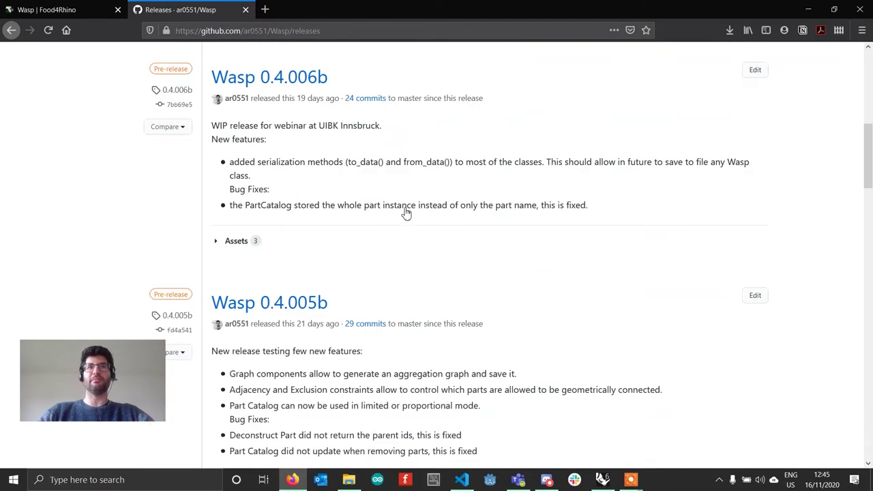
scroll(409, 213, "up", 2)
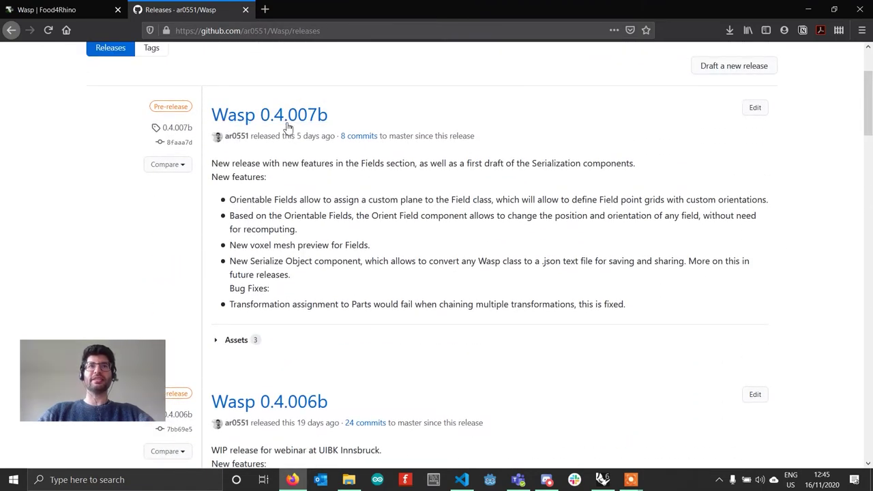
scroll(307, 129, "up", 2)
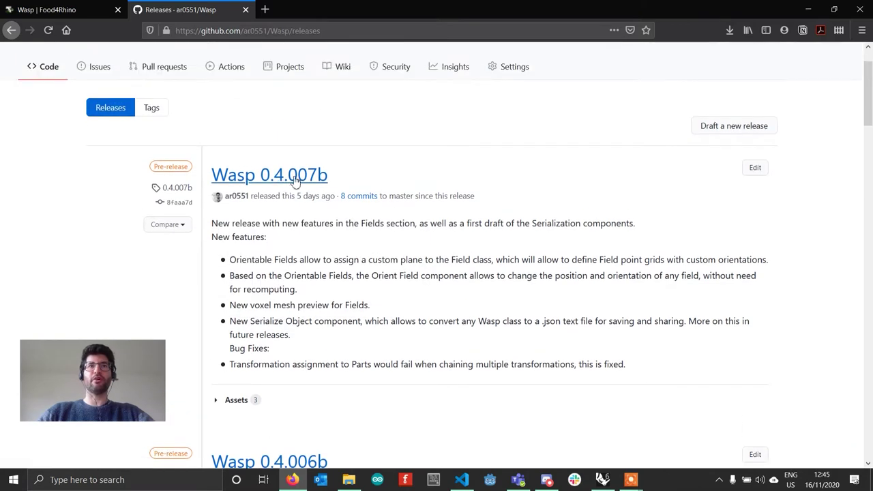
scroll(278, 322, "down", 2)
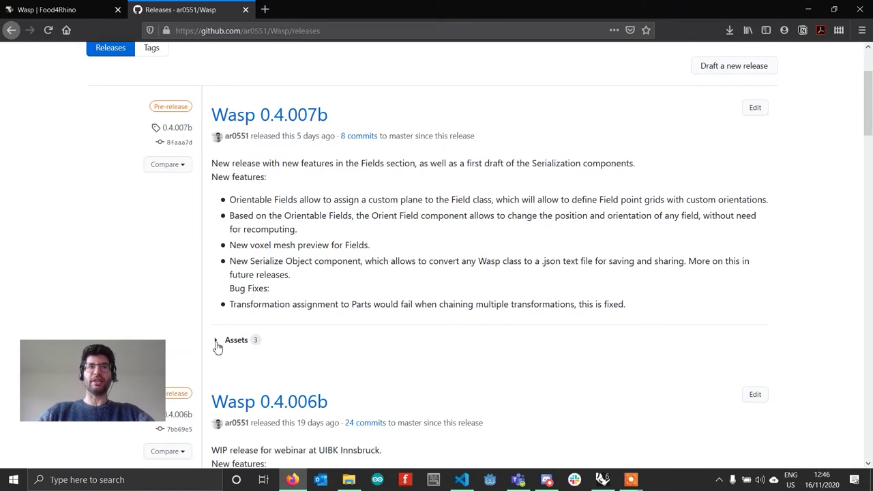
left_click(216, 340)
Save the Wasp_0_4_007b.zip asset (243 KB) to downloads, then minimize the browser.
scroll(252, 343, "down", 2)
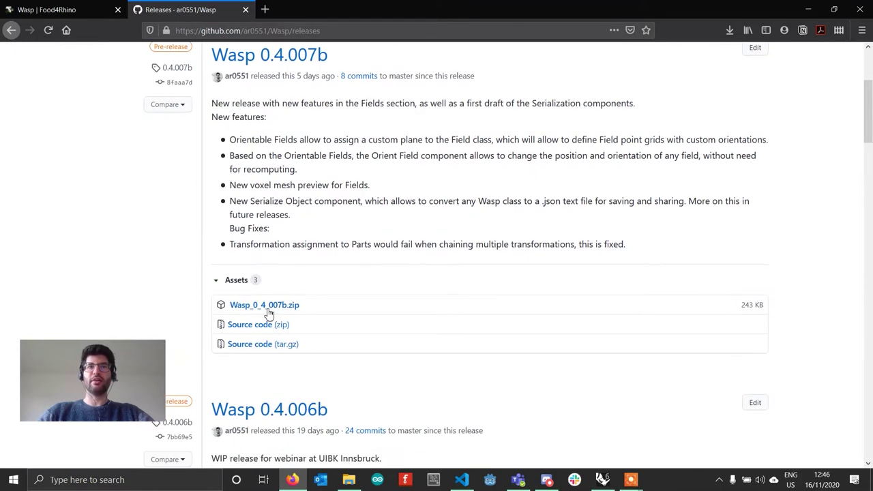
left_click(279, 307)
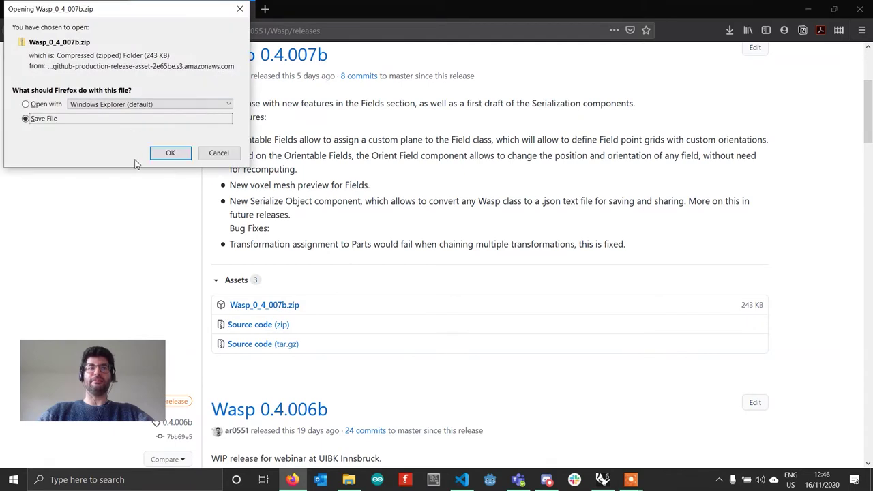
left_click(170, 153)
left_click(729, 33)
left_click(729, 33)
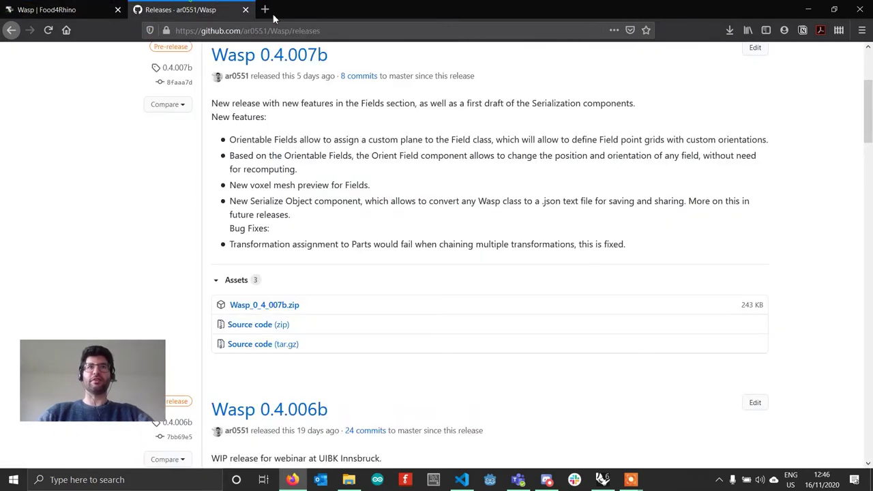
left_click(787, 13)
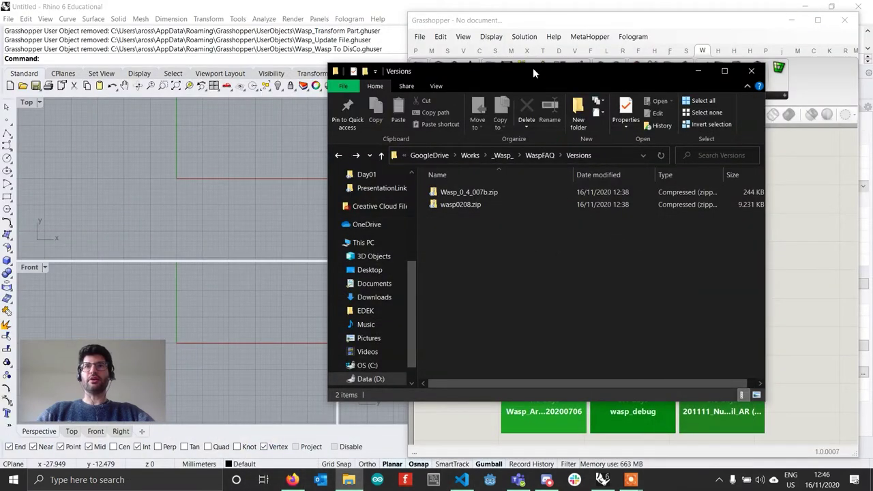
Extract wasp0208.zip into the Versions folder.
left_click_drag(533, 68, 422, 57)
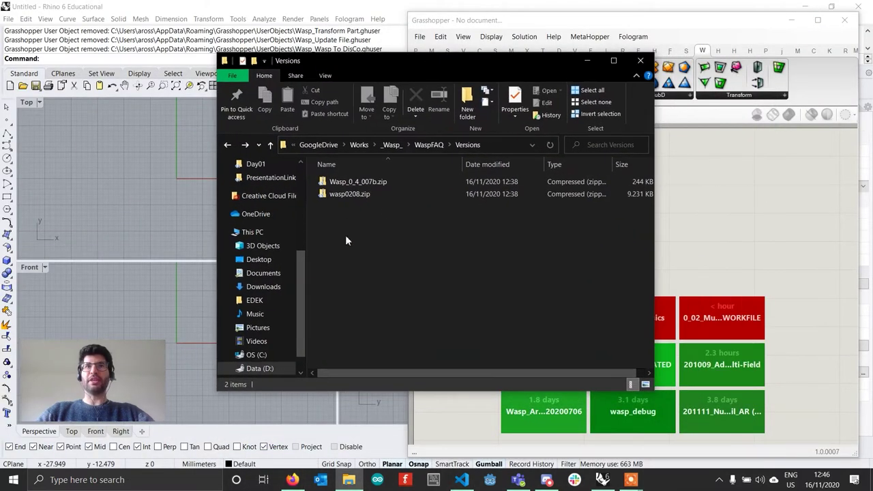
left_click(363, 195)
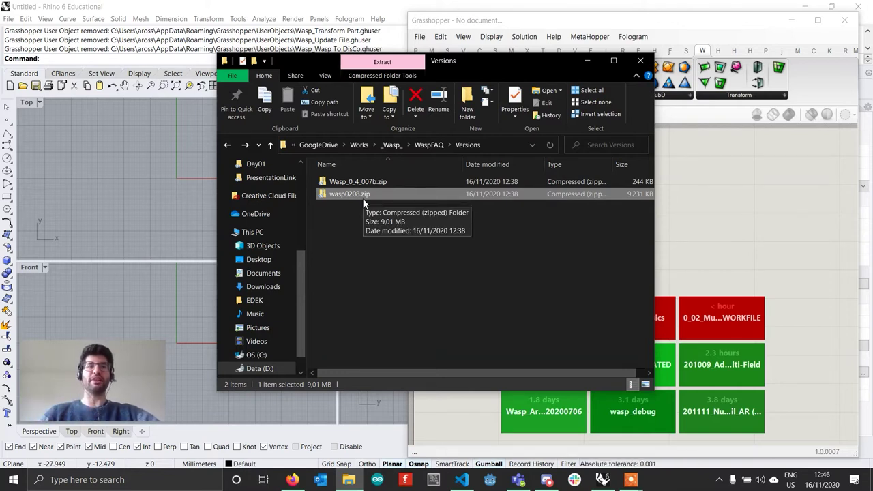
left_click(374, 254)
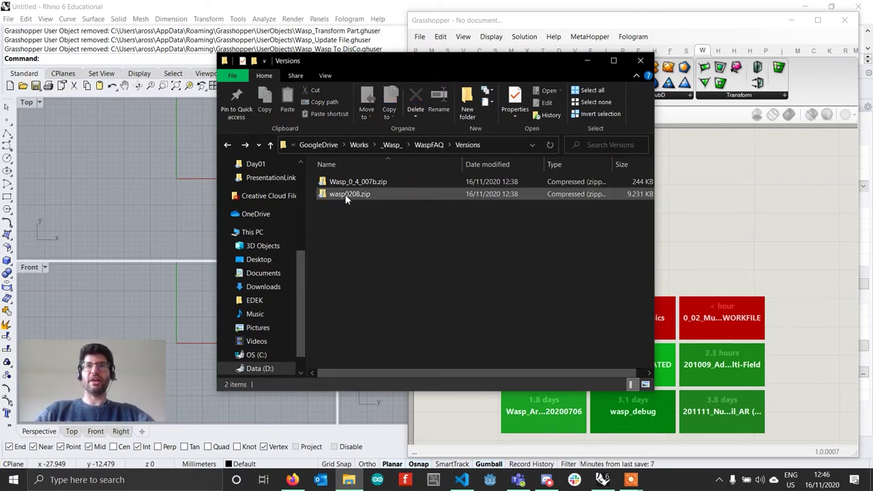
left_click(353, 196)
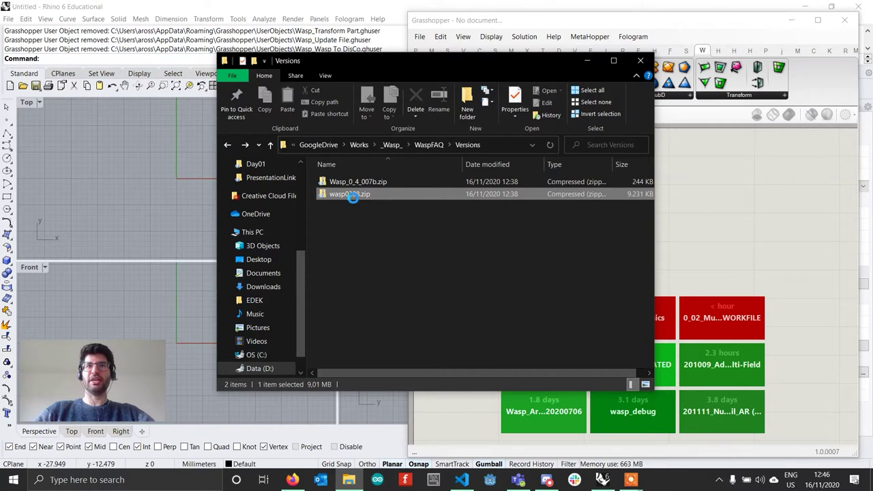
right_click(353, 195)
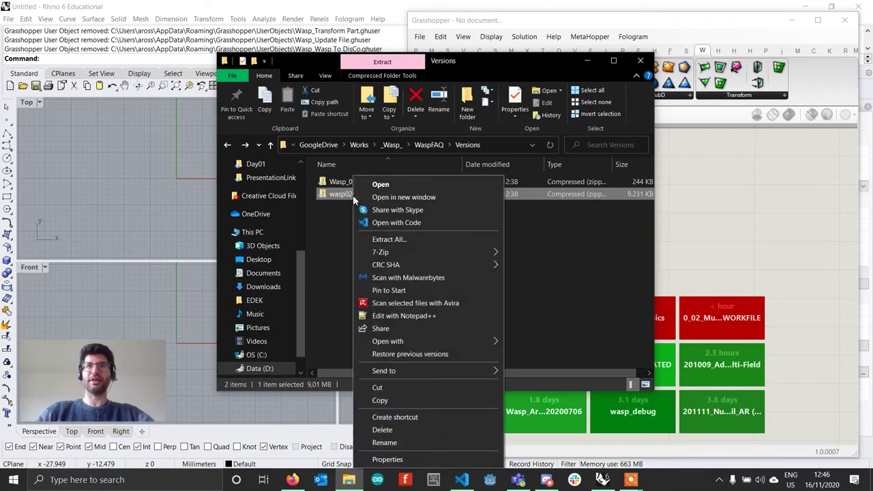
mouse_move(440, 249)
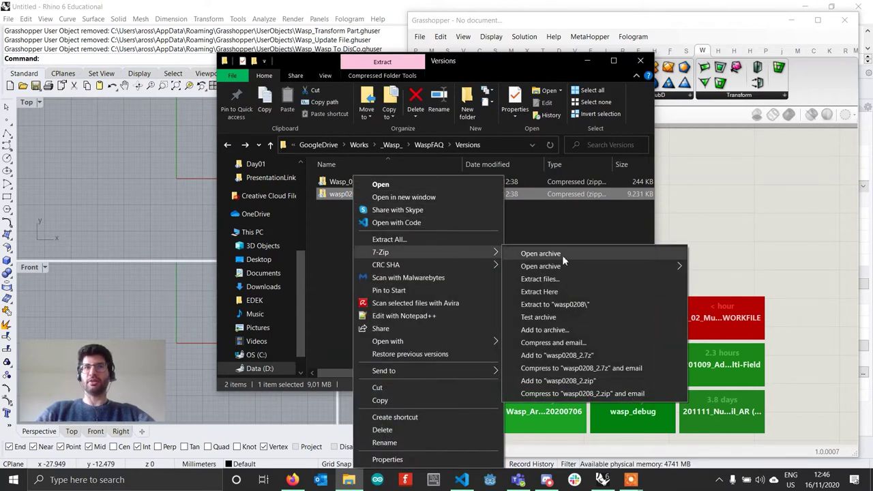
left_click(557, 292)
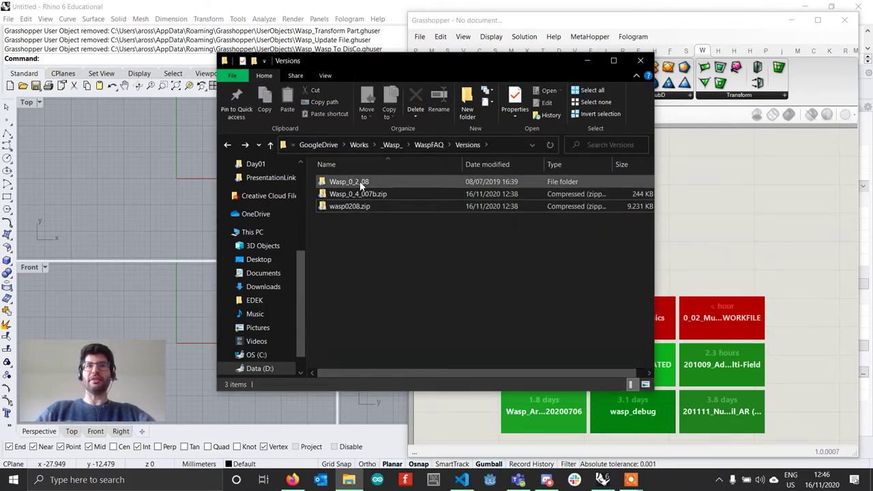
Open the extracted Wasp_0_2_08 folder and select its Wasp plugin folder.
left_click(392, 186)
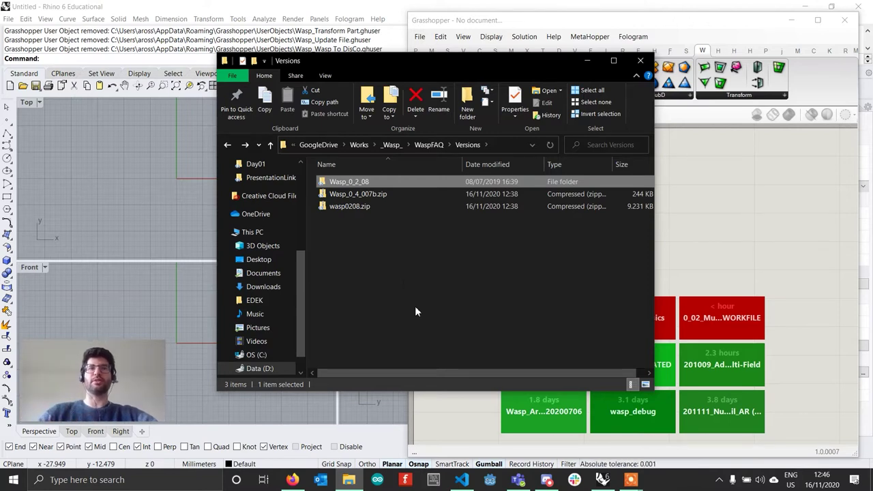
left_click(400, 313)
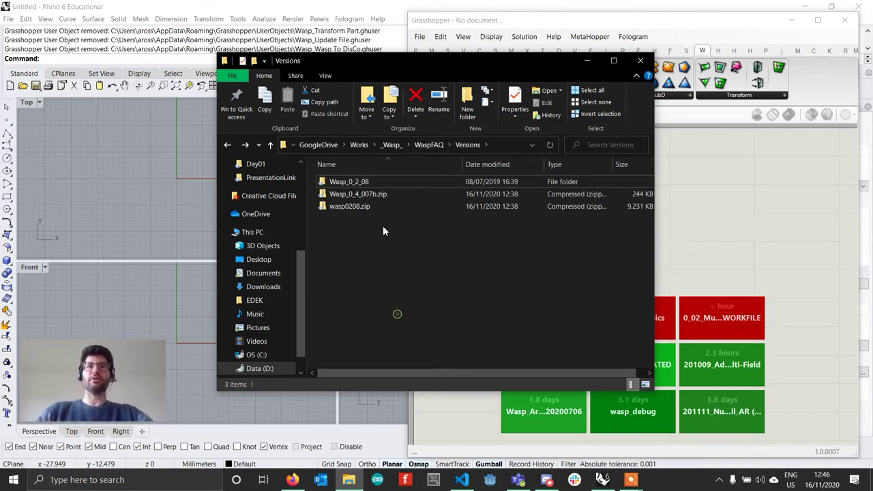
double_click(361, 183)
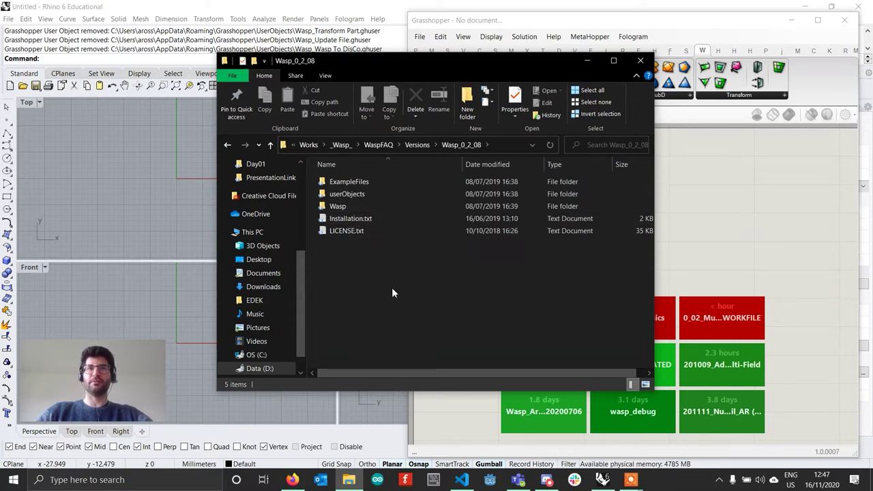
left_click(356, 206)
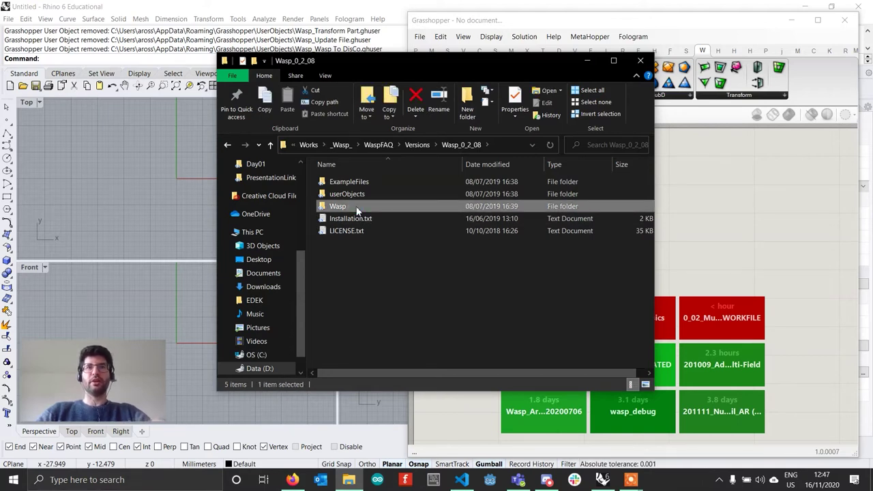
left_click(583, 20)
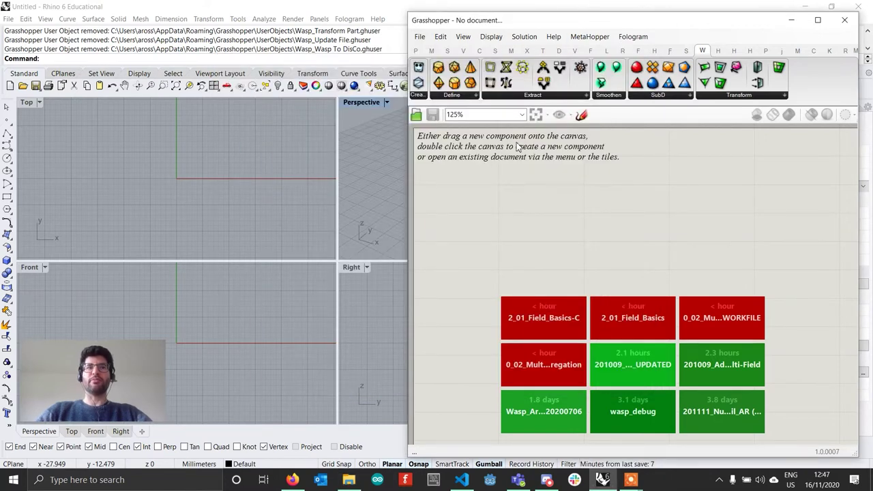
Paste the Wasp folder into Grasshopper's Components (Libraries) folder, then close that window.
left_click(421, 37)
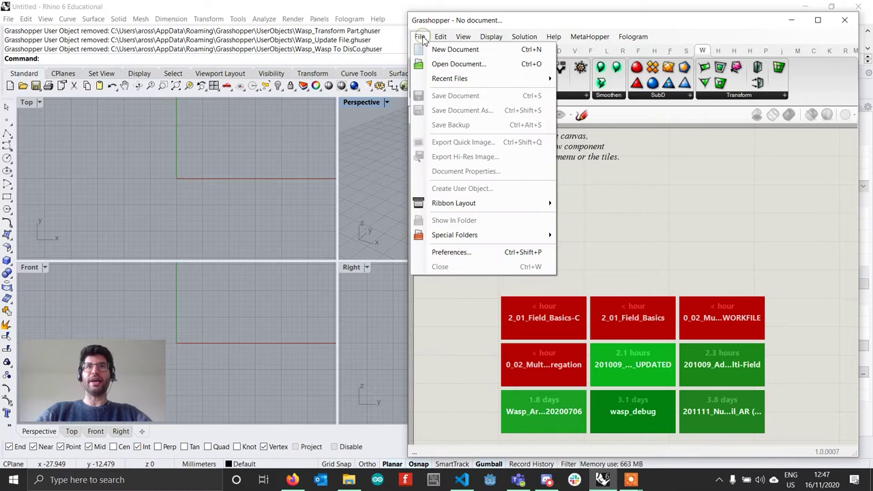
mouse_move(512, 236)
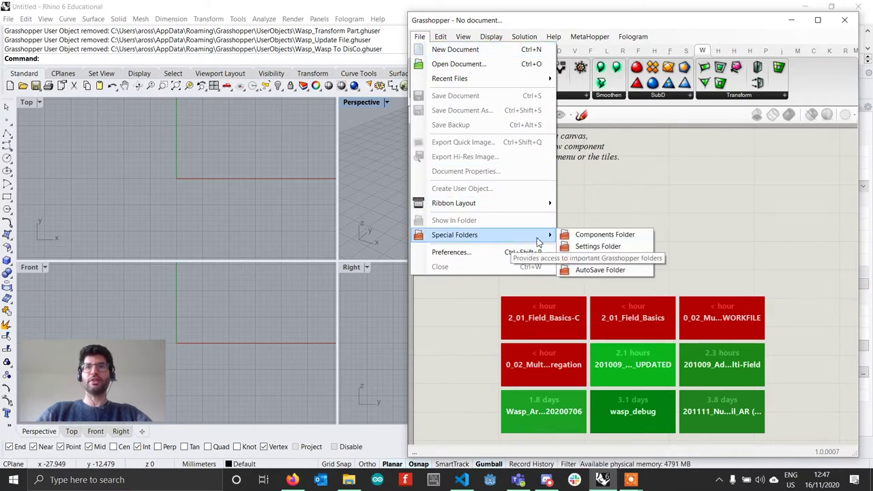
left_click(598, 236)
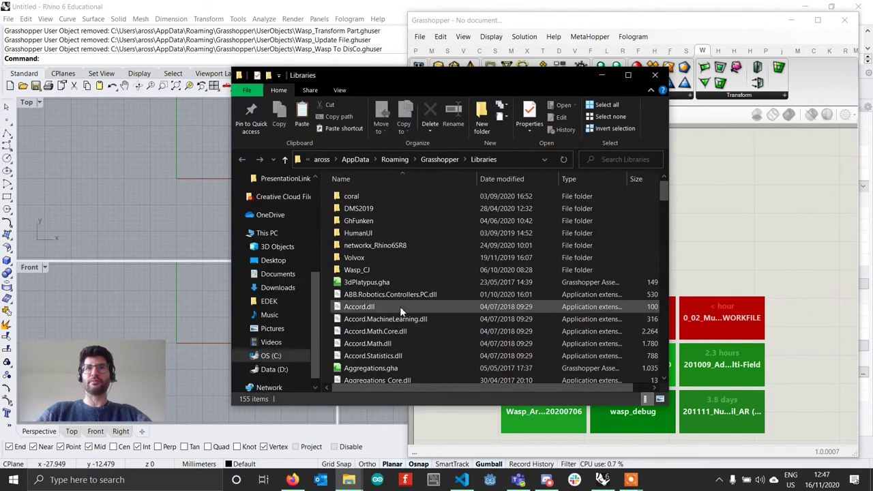
left_click(404, 307)
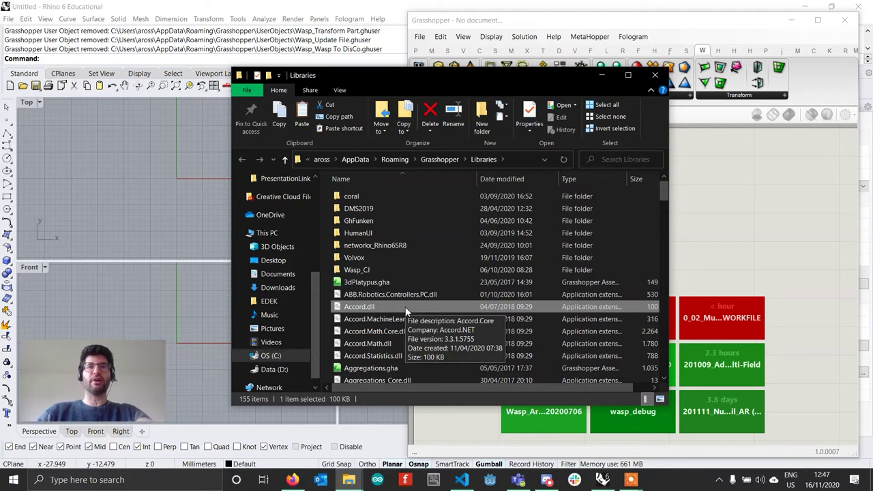
key("ctrl+v")
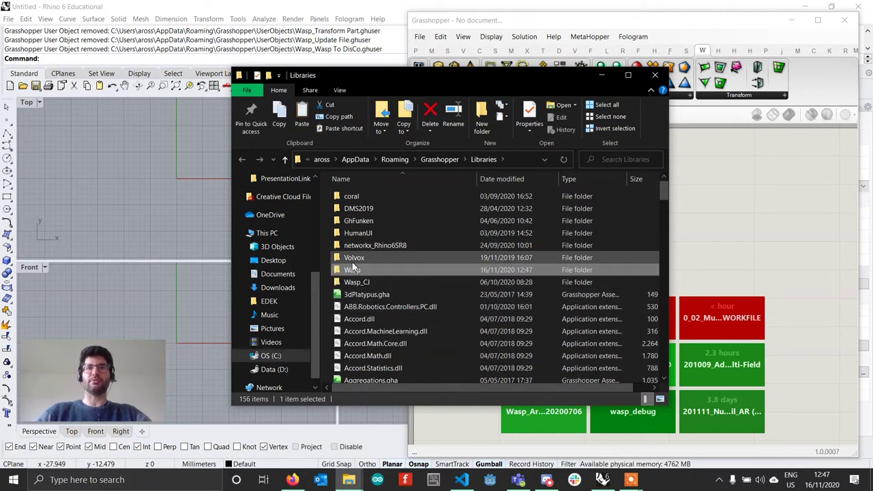
left_click(655, 75)
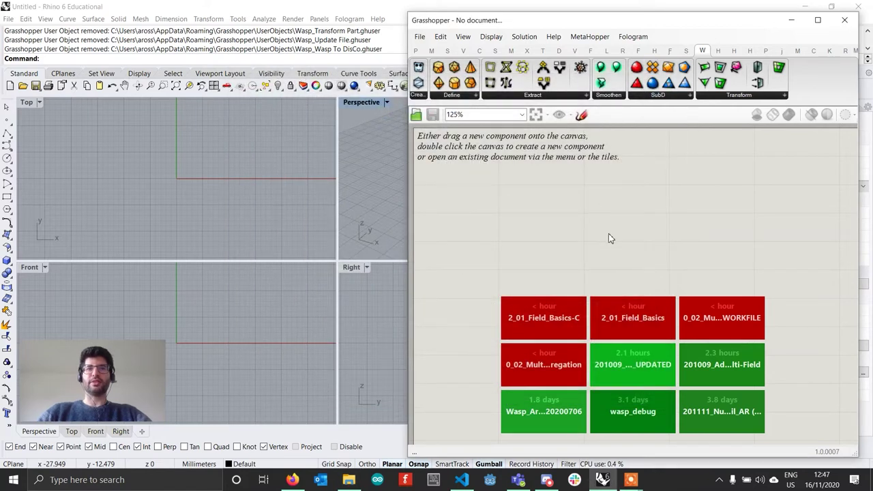
Open the userObjects folder inside Wasp_0_2_08.
left_click(348, 479)
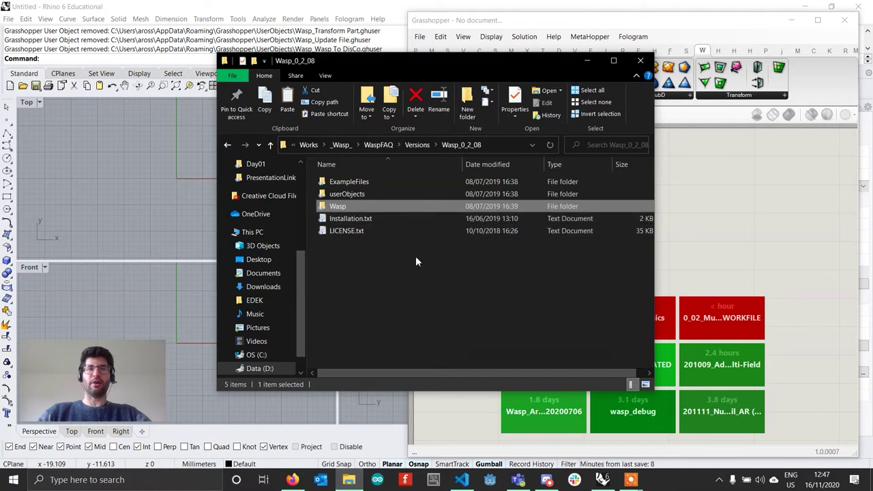
left_click(383, 267)
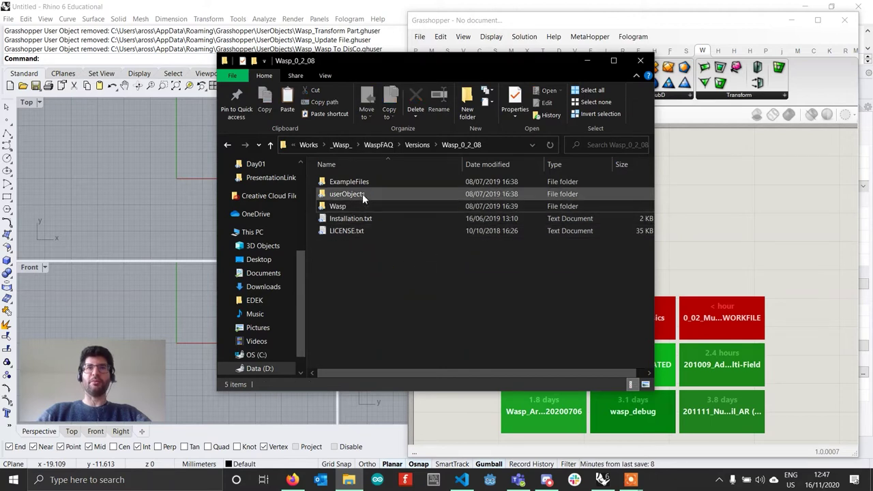
double_click(362, 194)
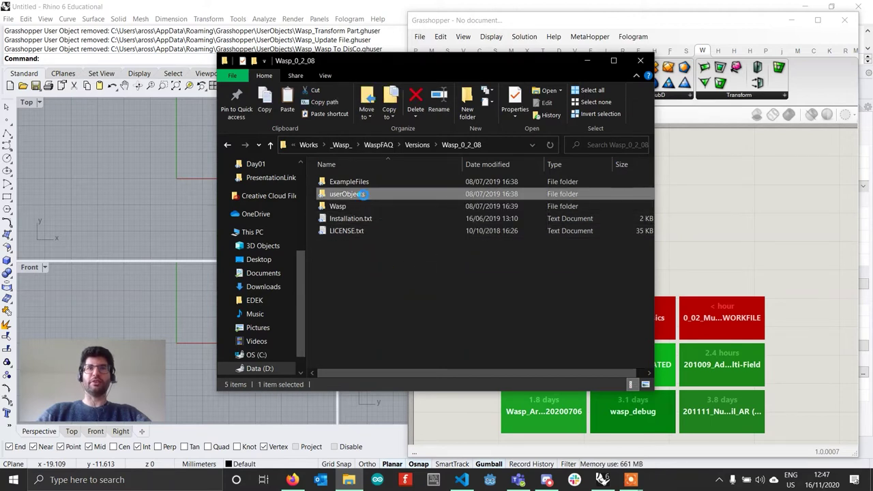
scroll(380, 305, "down", 8)
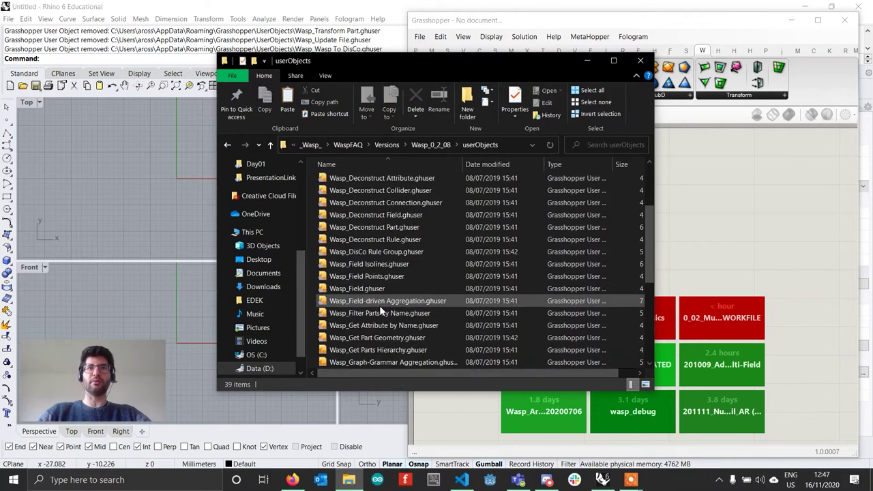
scroll(379, 305, "up", 8)
Copy all 39 Wasp .ghuser files and return to Grasshopper.
left_click(367, 183)
scroll(389, 262, "down", 8)
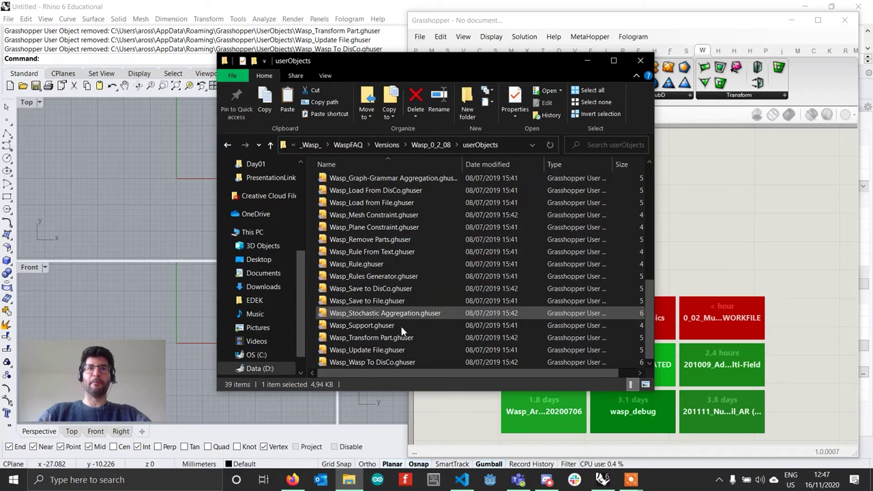
left_click(397, 362, "shift")
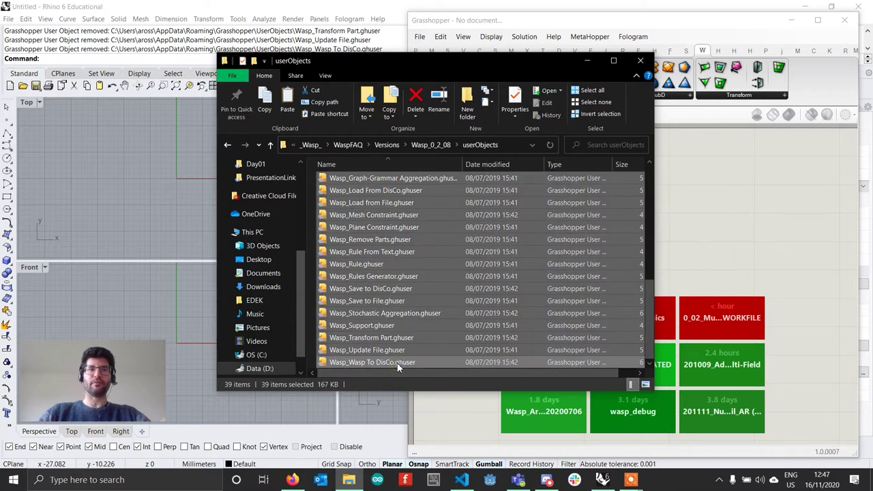
right_click(396, 276)
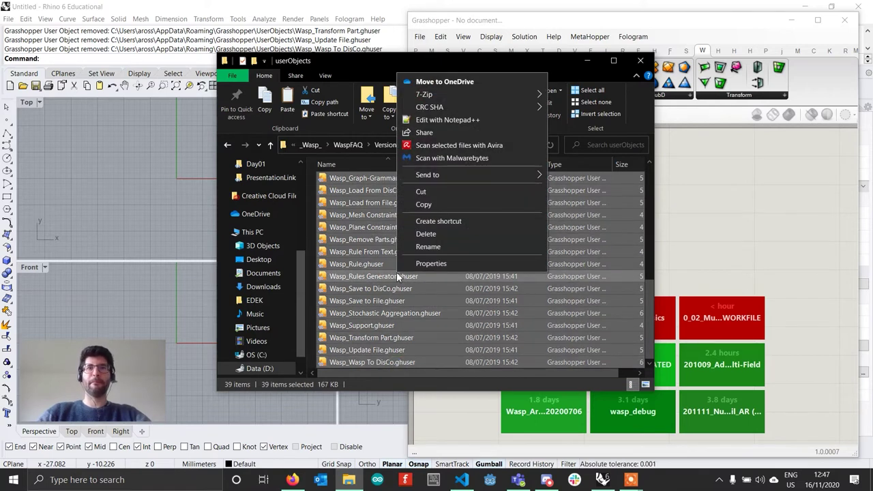
left_click(432, 202)
left_click(715, 249)
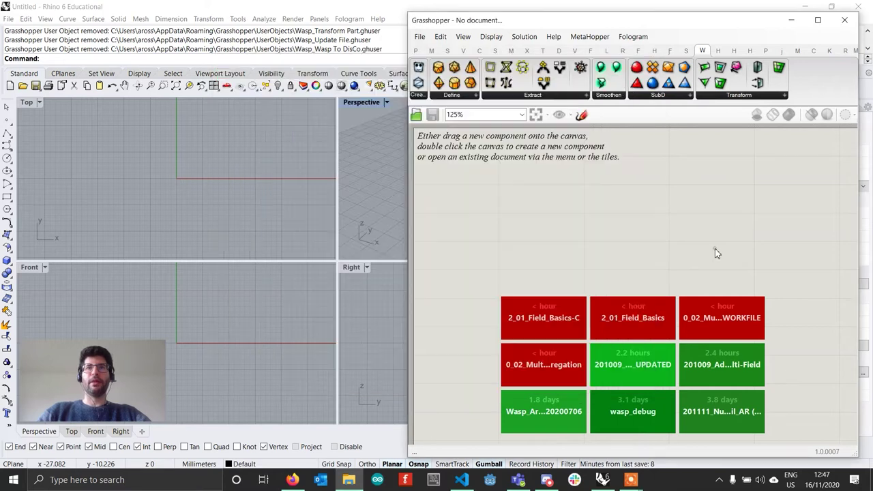
left_click(419, 37)
mouse_move(461, 240)
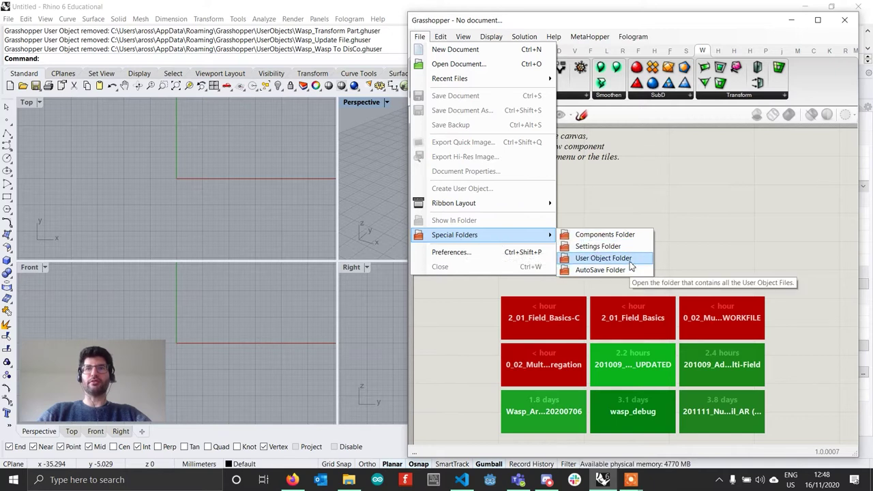
Paste the 39 Wasp .ghuser files into Grasshopper's User Object folder, bringing it to 450 items.
left_click(603, 257)
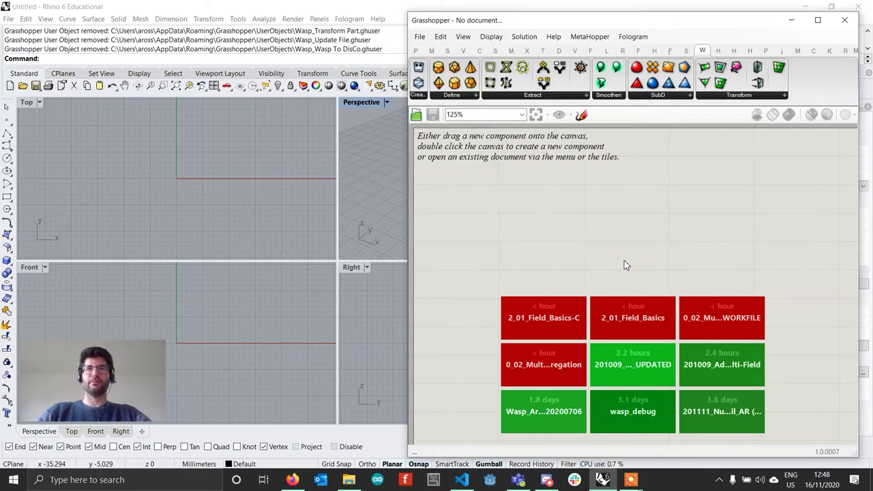
scroll(504, 236, "down", 5)
scroll(504, 236, "down", 10)
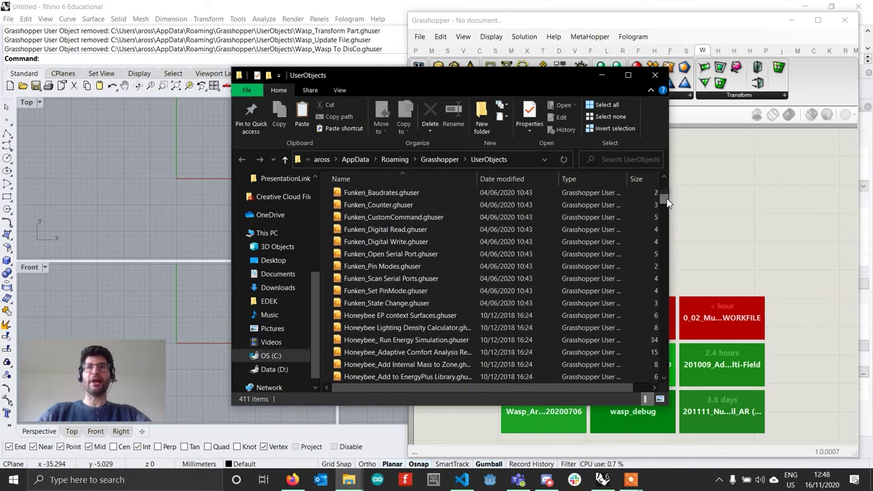
left_click_drag(666, 306, 678, 380)
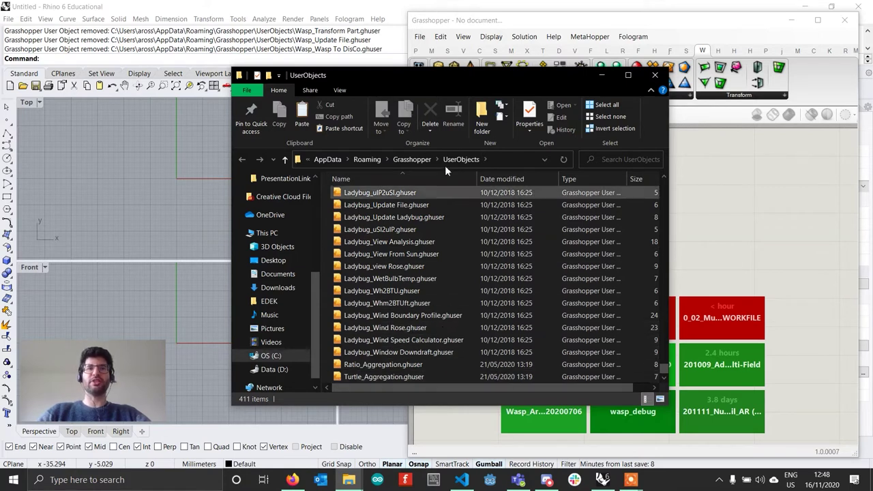
left_click(419, 354)
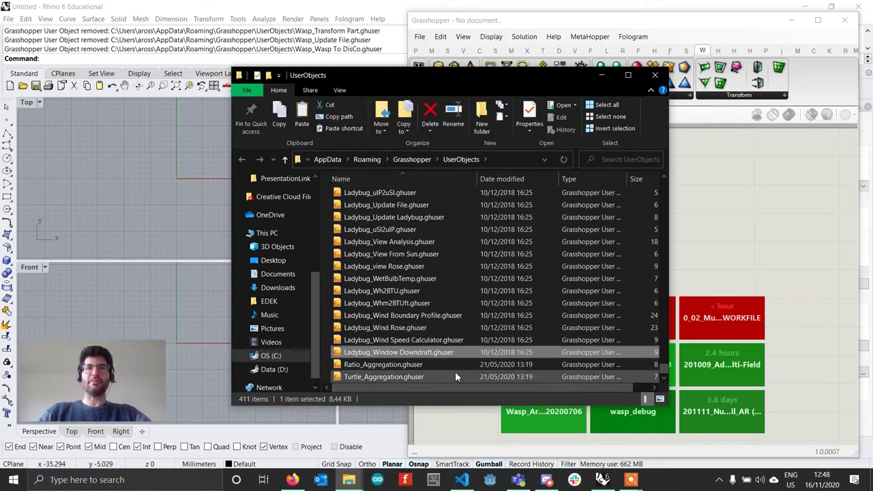
right_click(454, 371)
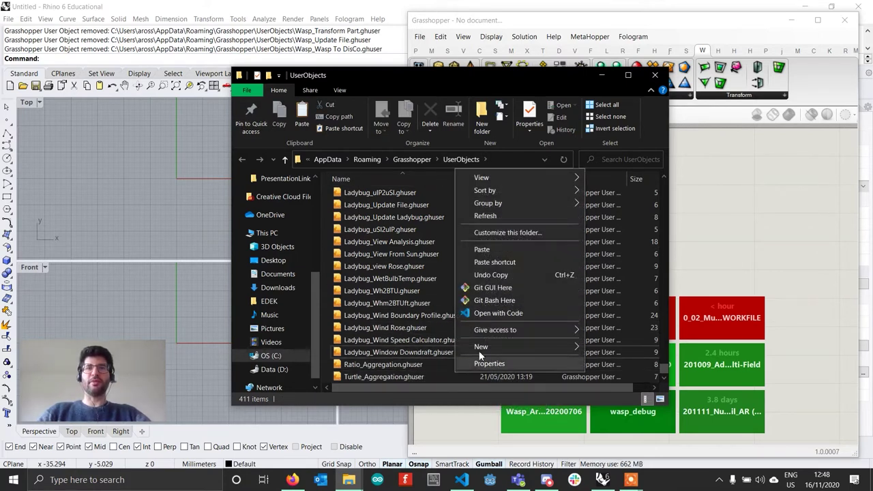
left_click(508, 250)
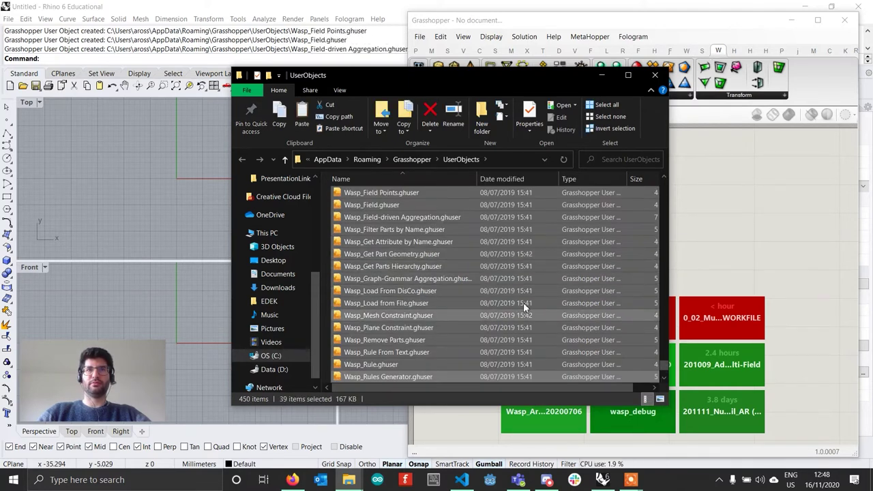
left_click(142, 120)
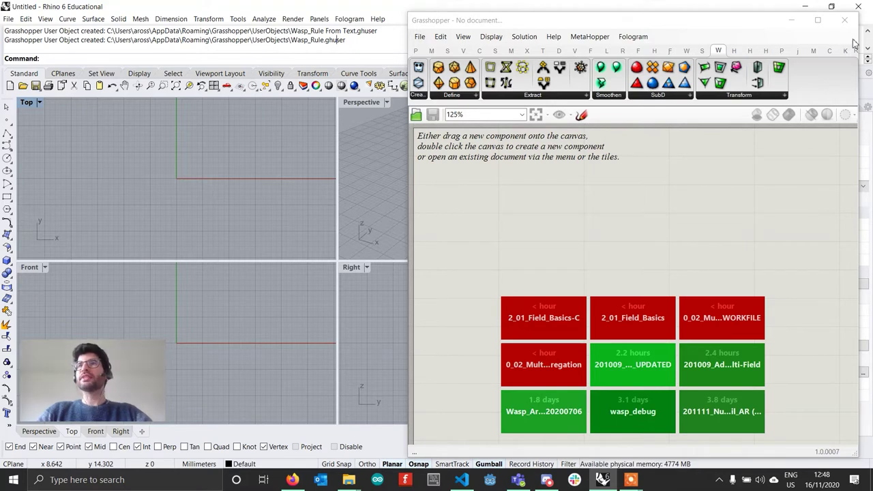
Place a Wasp_Basic Part component from the Wasp Parts group, showing version 0.2.08.
left_click(819, 21)
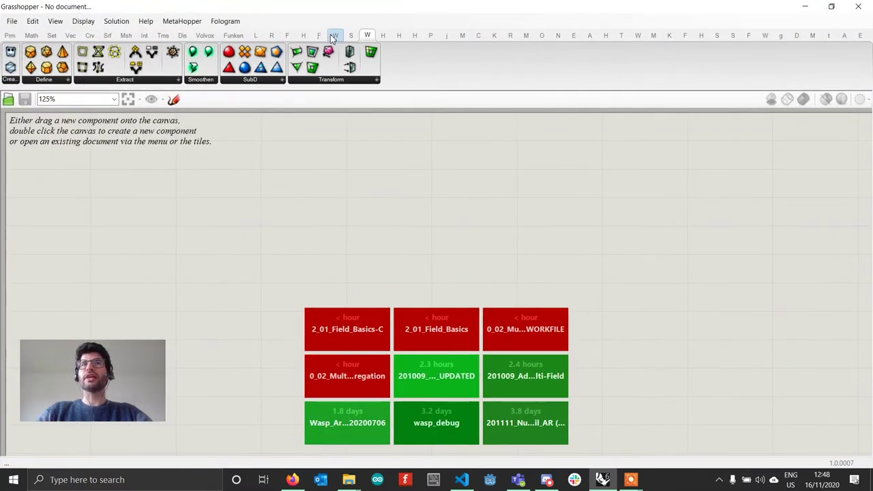
left_click(333, 36)
left_click(831, 6)
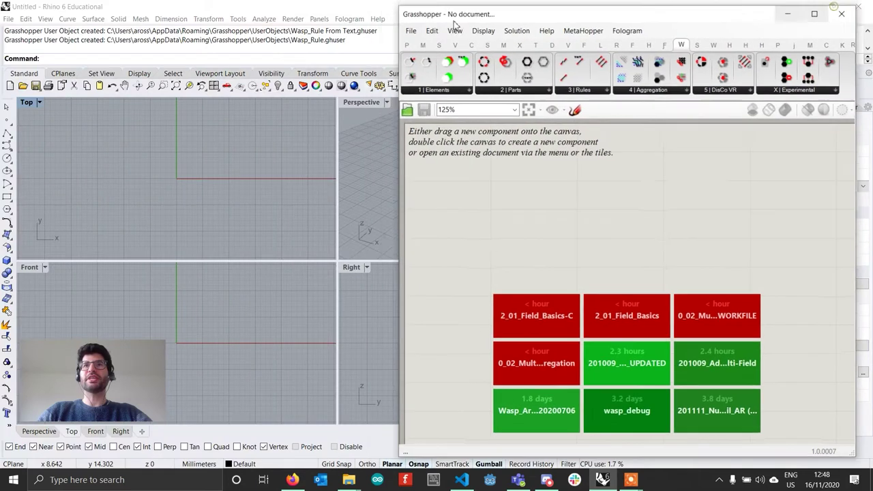
left_click(519, 97)
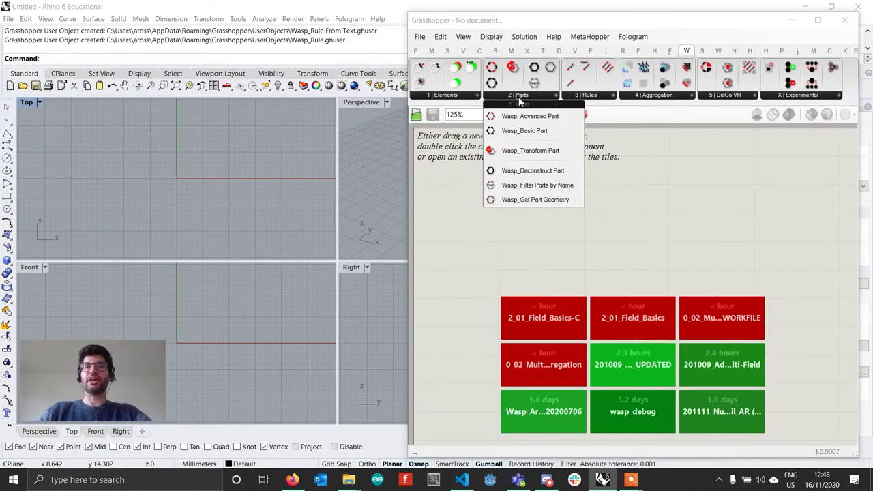
left_click(543, 132)
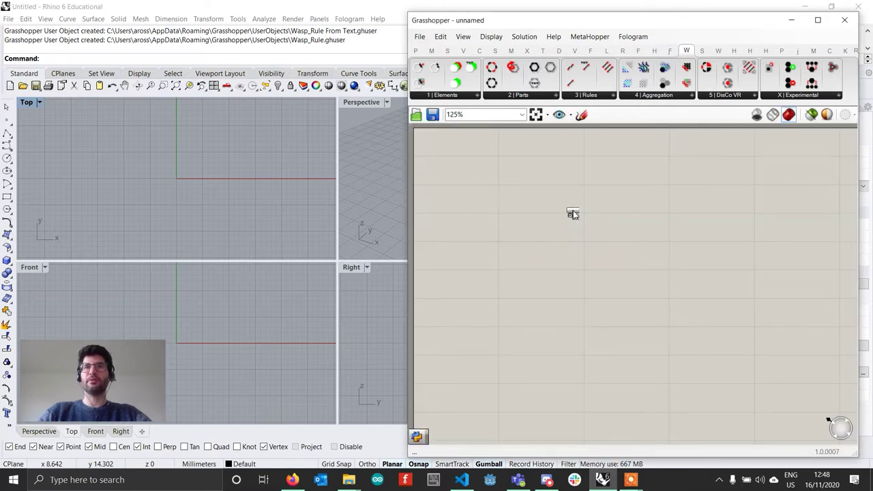
left_click(572, 215)
scroll(572, 218, "up", 2)
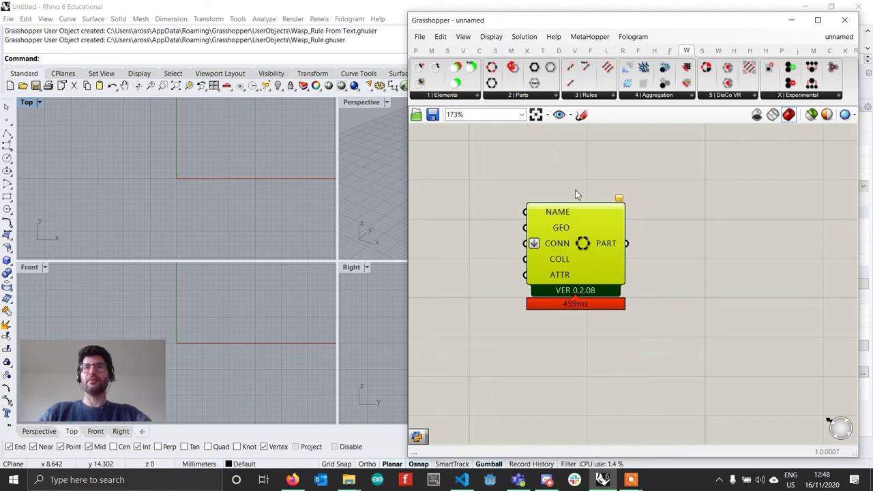
Read the Basic Part's missing name and geometry warnings, then delete the component.
left_click(491, 37)
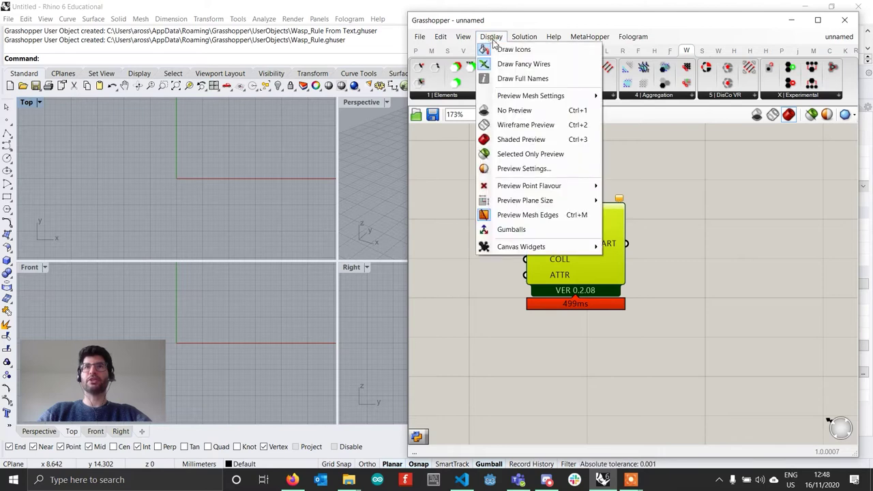
mouse_move(580, 247)
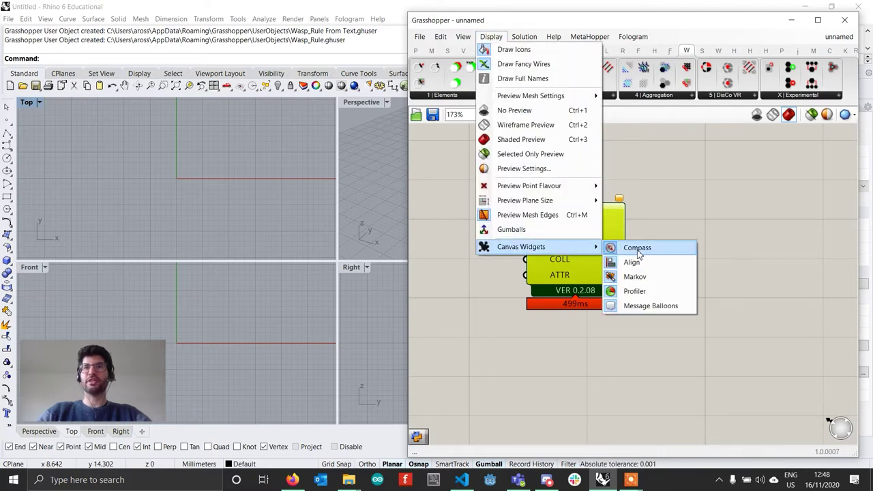
left_click(736, 296)
scroll(621, 203, "up", 1)
mouse_move(622, 204)
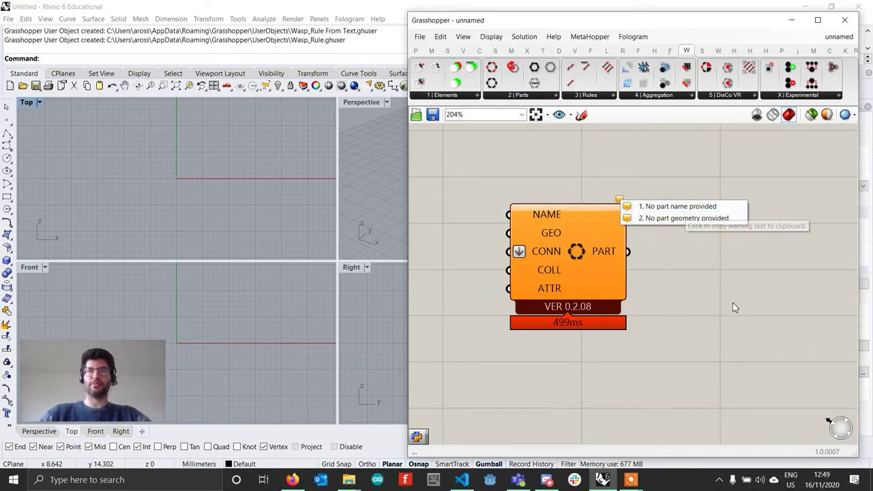
left_click(568, 263)
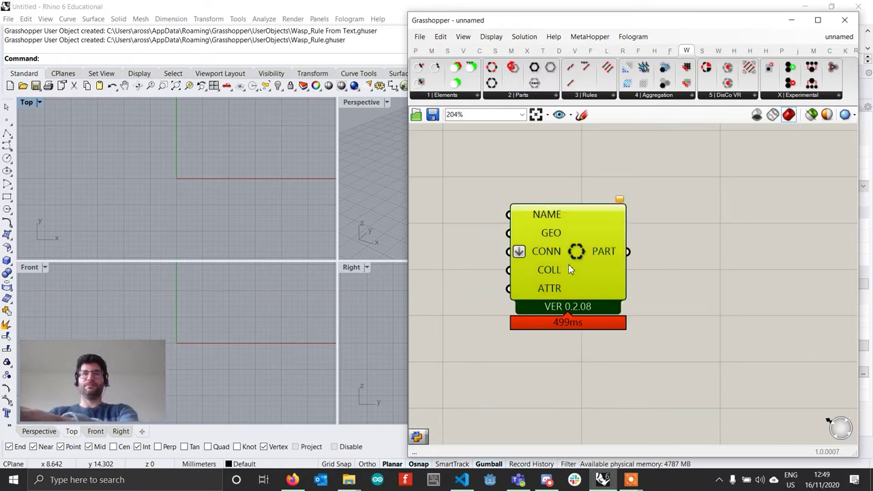
key("Delete")
scroll(592, 251, "down", 3)
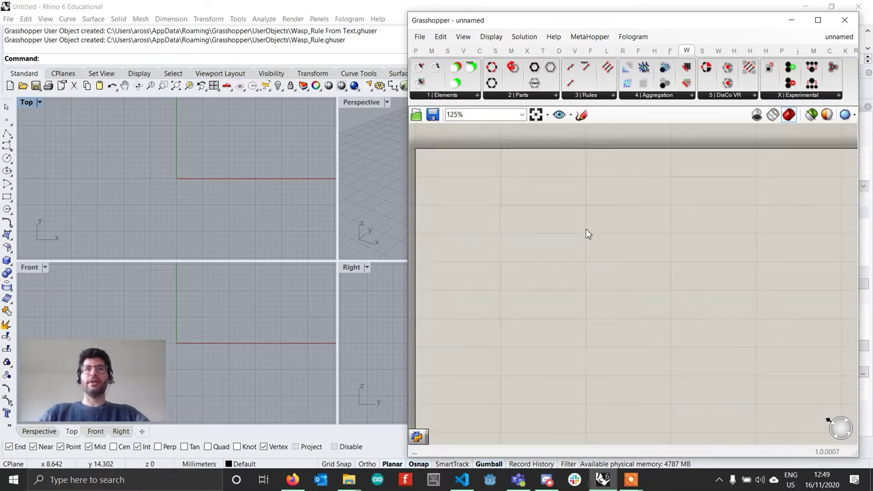
Bring the Explorer window forward and look inside Wasp_0_2_08's Wasp folder.
left_click_drag(586, 229, 587, 214)
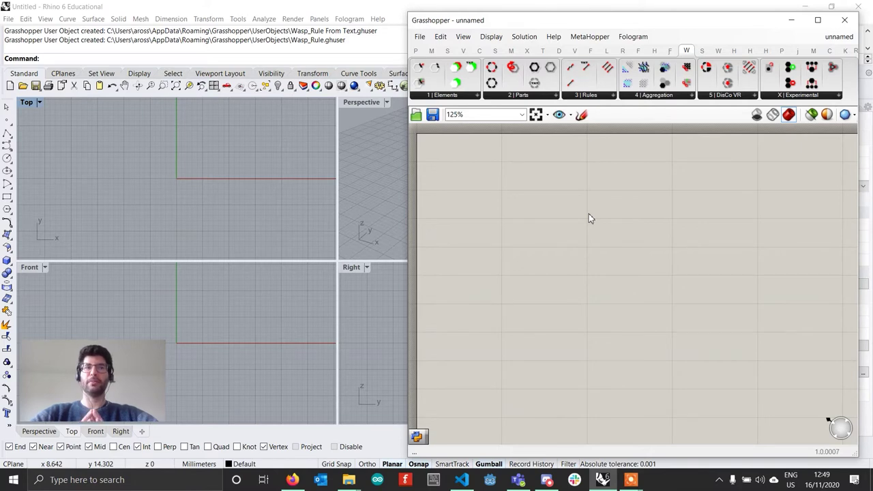
left_click(348, 475)
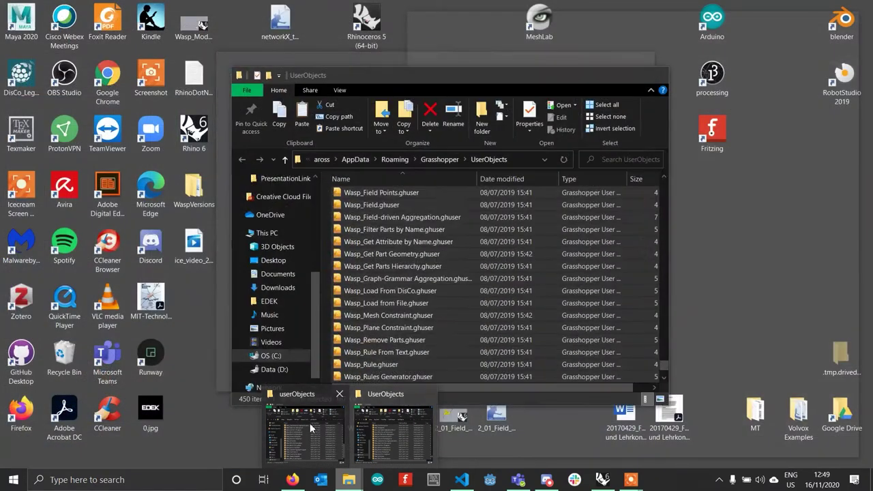
mouse_move(396, 418)
left_click(307, 431)
left_click(428, 146)
left_click(341, 206)
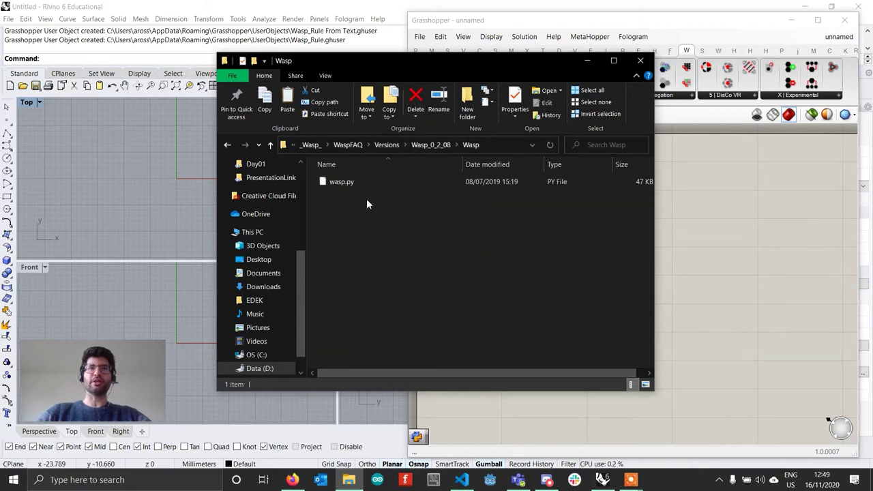
left_click(349, 182)
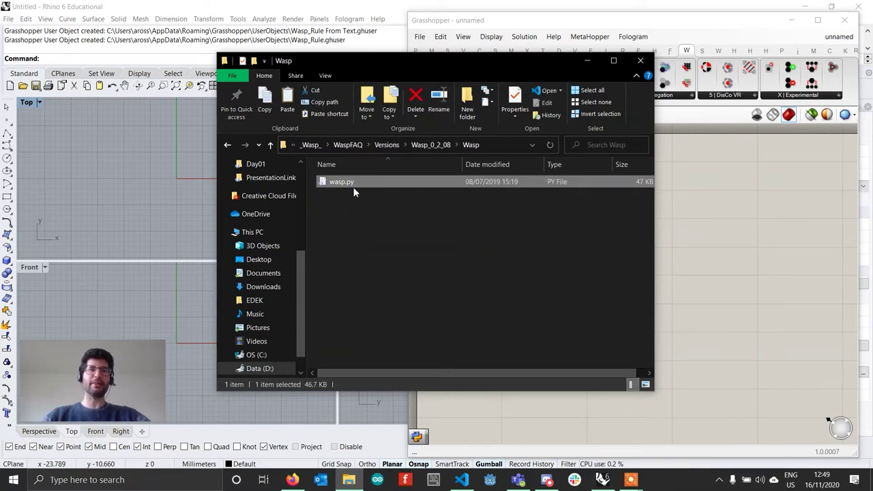
Go up to the Versions folder and reopen Wasp_0_2_08.
left_click(430, 144)
left_click(409, 146)
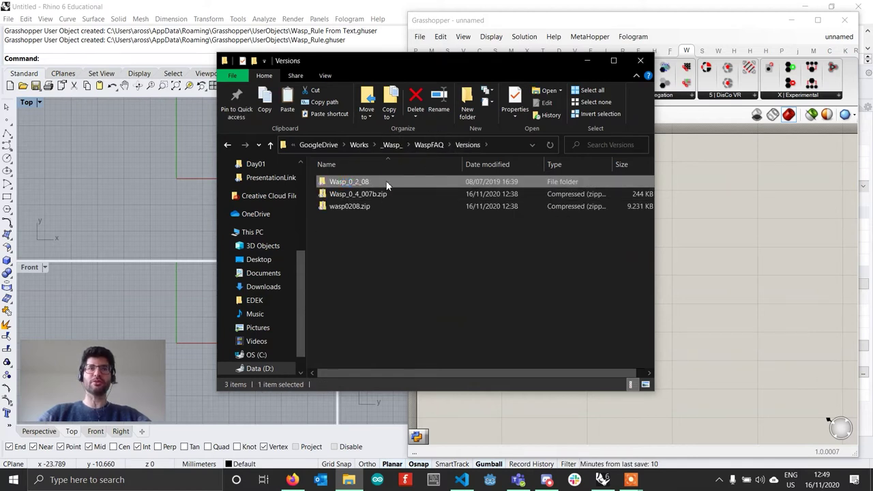
double_click(385, 182)
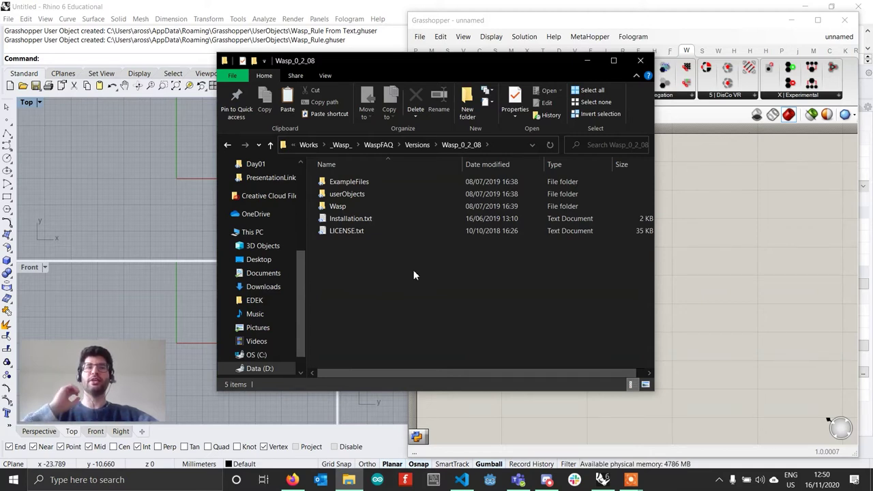
Bring Grasshopper's empty canvas forward and check File > Special Folders without choosing anything.
left_click(423, 22)
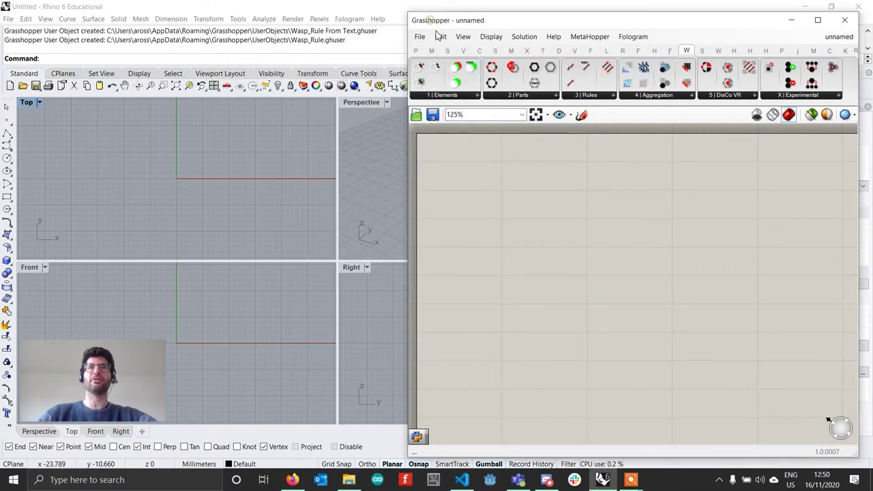
left_click(419, 36)
mouse_move(486, 235)
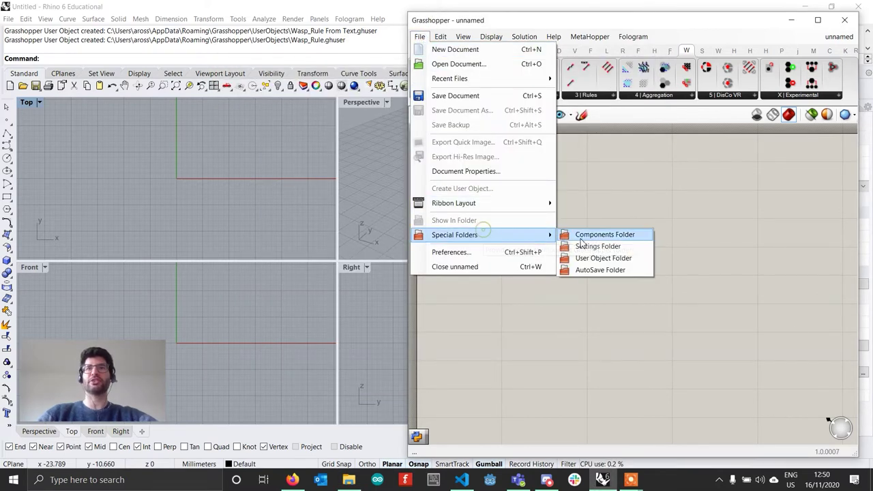
left_click(667, 200)
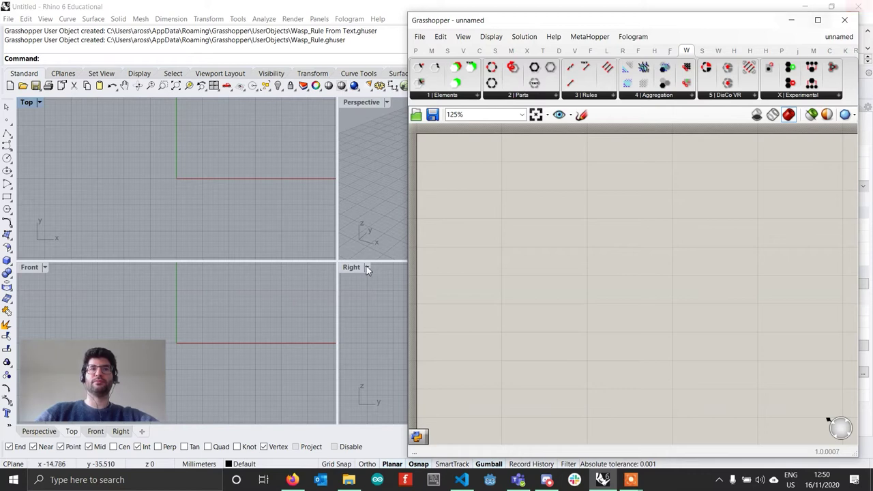
In Versions, extract Wasp_0_4_007b.zip with 7-Zip Extract Here and select the new folder.
left_click(352, 482)
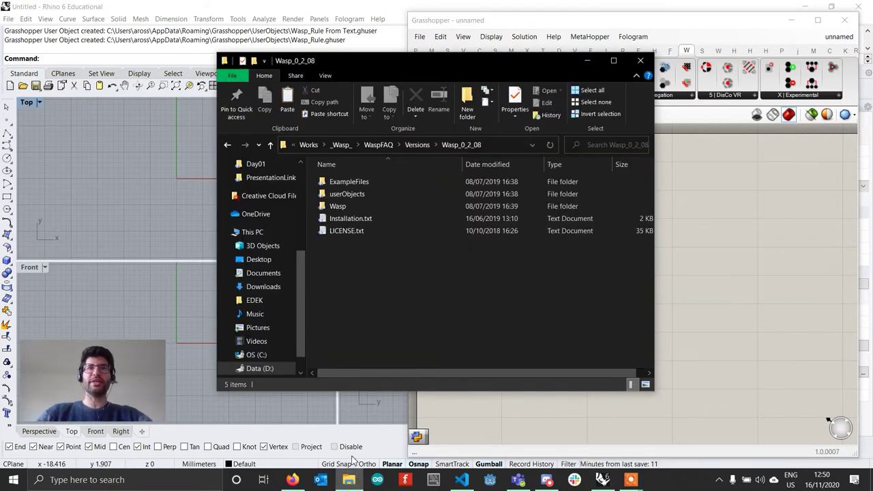
left_click(419, 147)
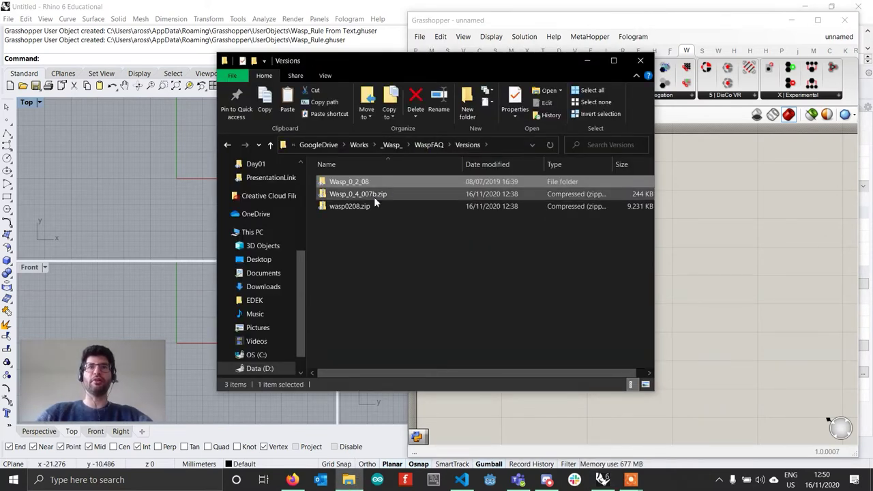
left_click(368, 196)
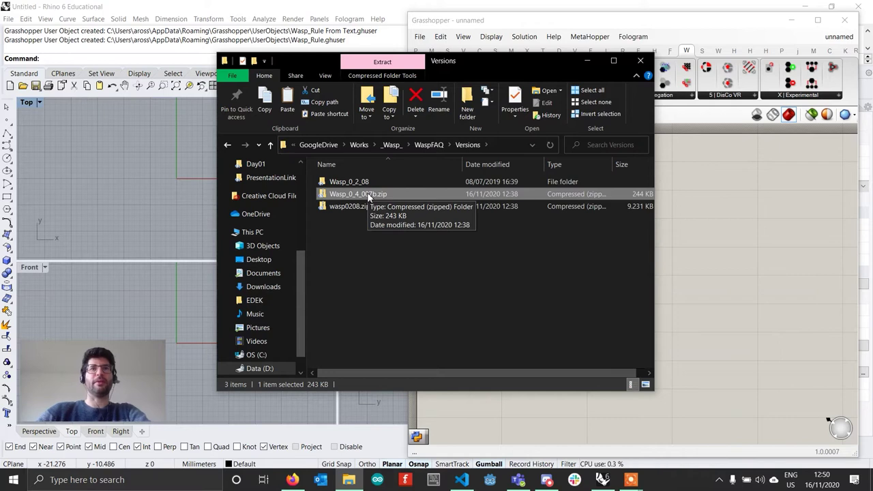
right_click(369, 197)
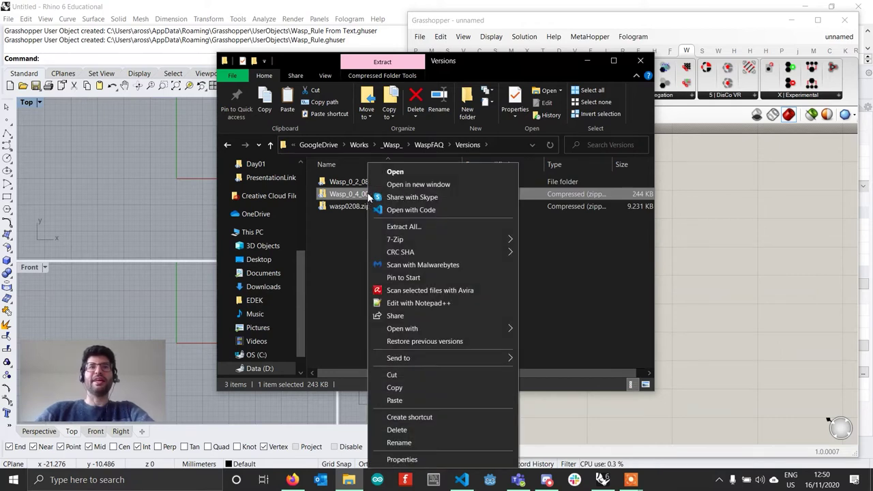
mouse_move(427, 237)
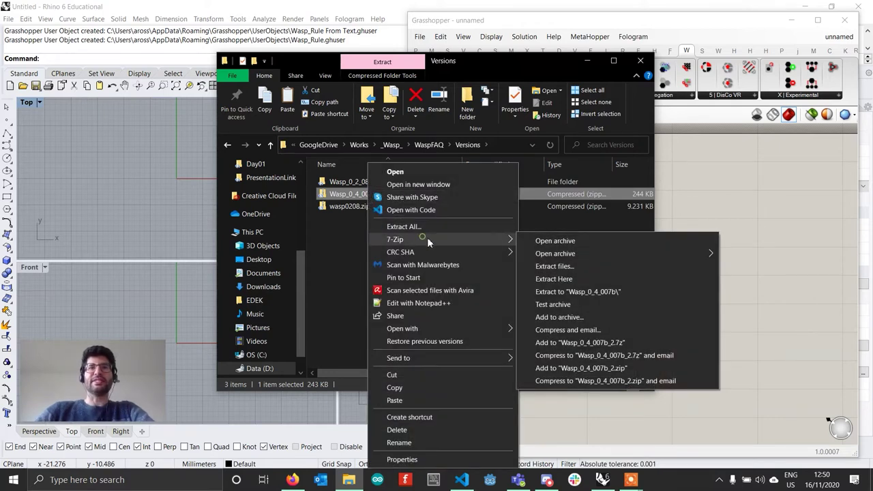
left_click(579, 276)
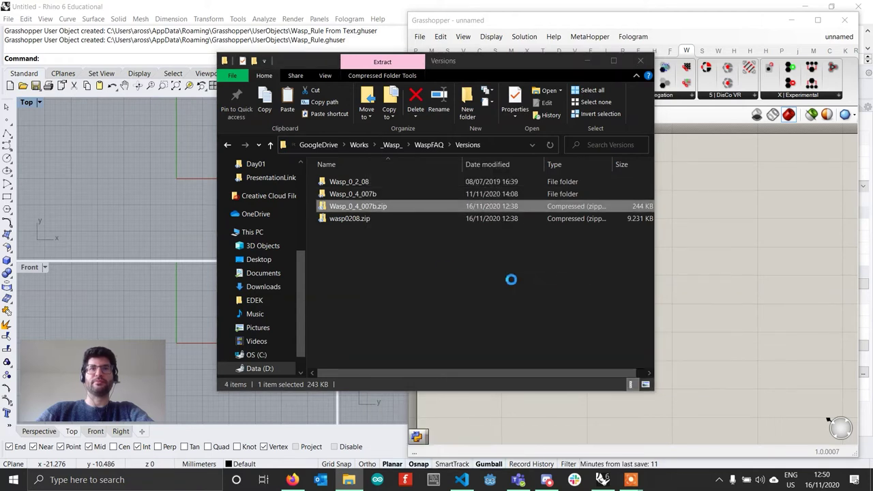
left_click(347, 193)
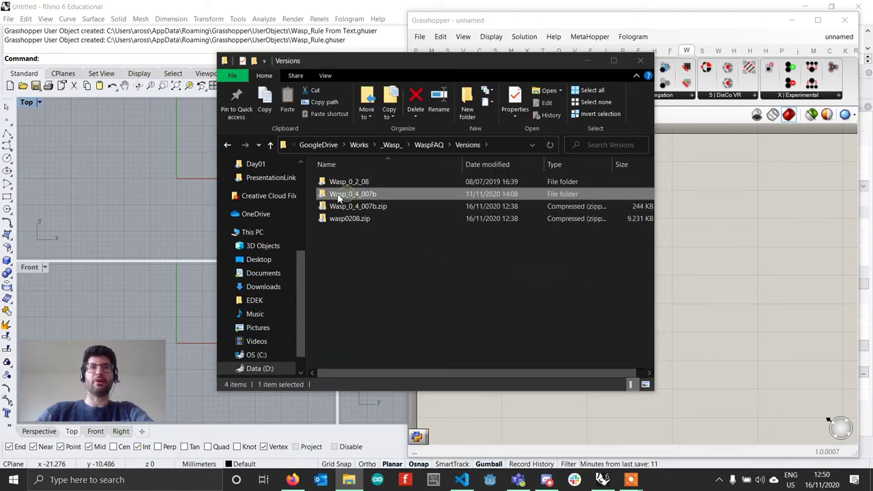
Open Wasp_0_4_007b, look inside its wasp folder, then copy the wasp folder.
double_click(347, 194)
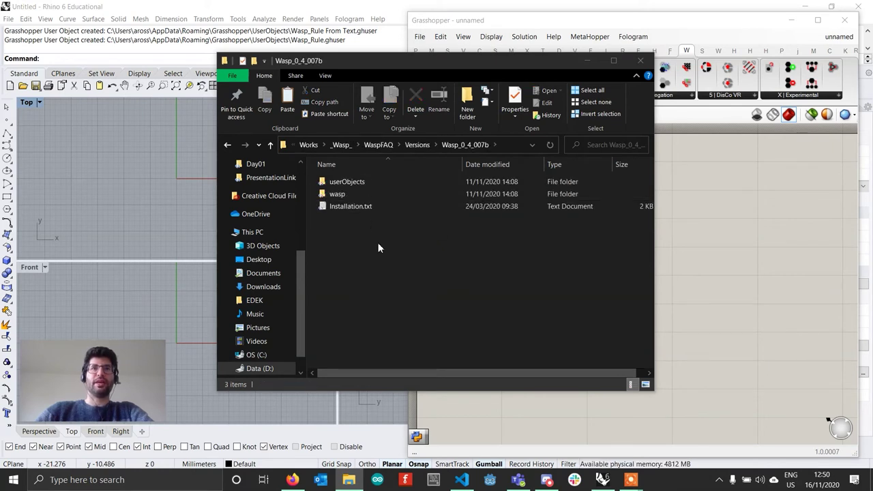
double_click(347, 193)
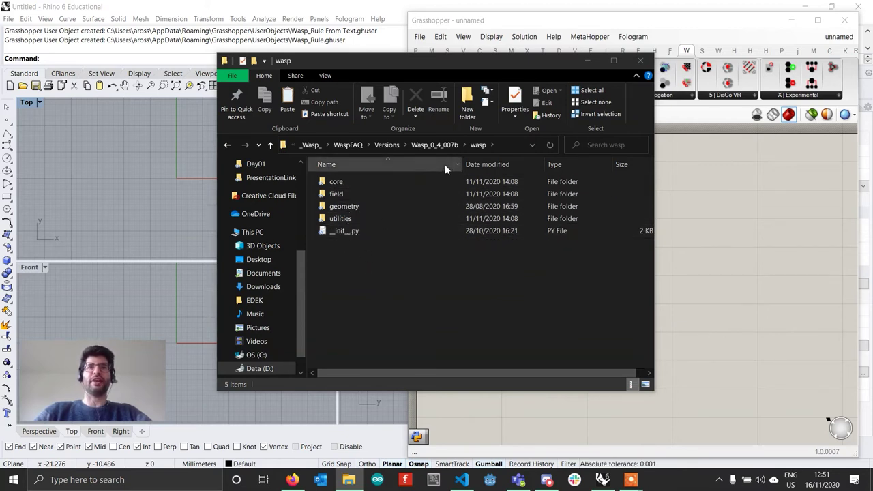
left_click(440, 144)
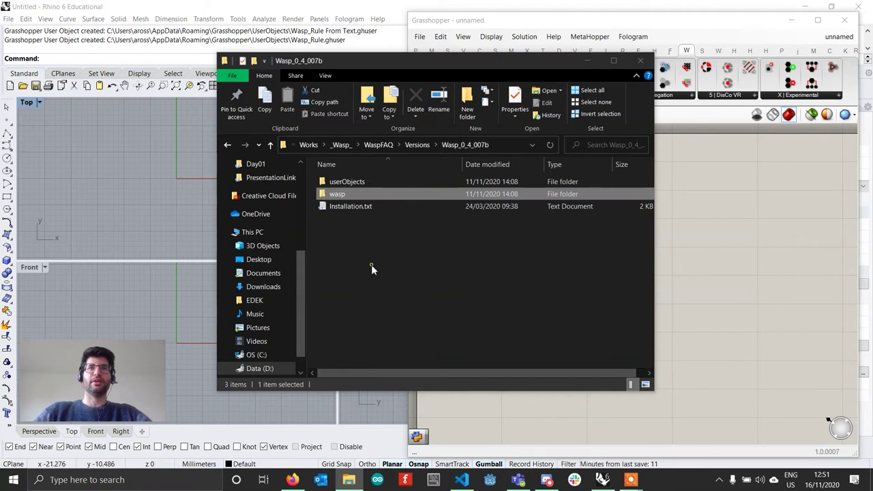
left_click(371, 266)
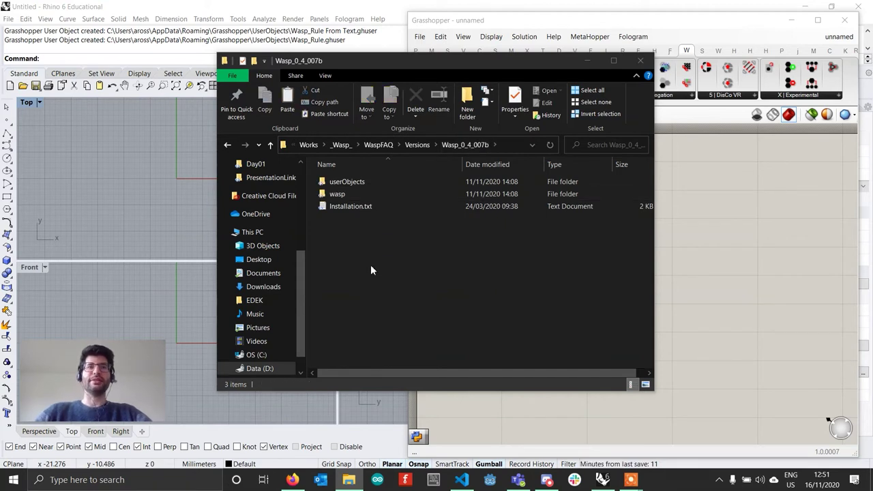
left_click(344, 194)
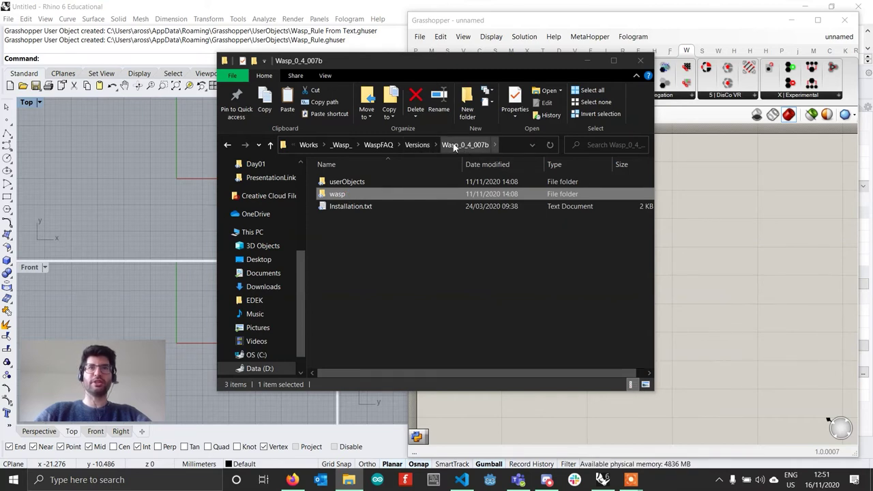
right_click(346, 196)
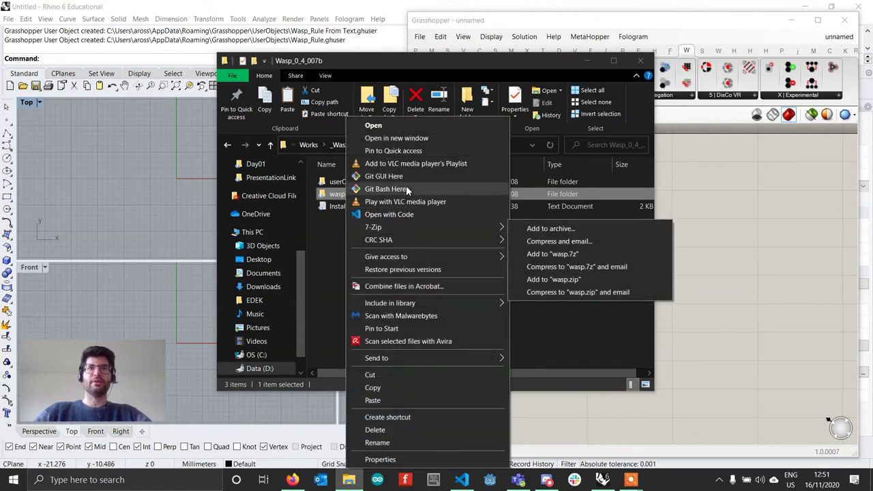
left_click(397, 388)
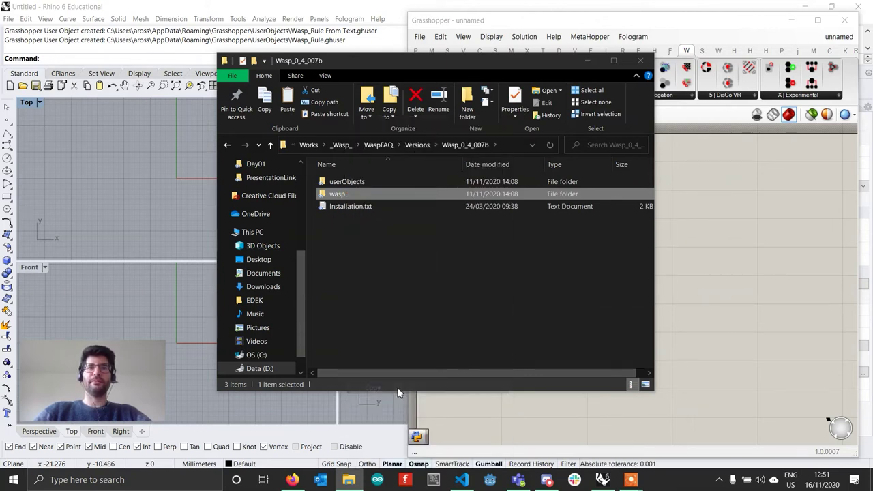
left_click(703, 317)
left_click(420, 37)
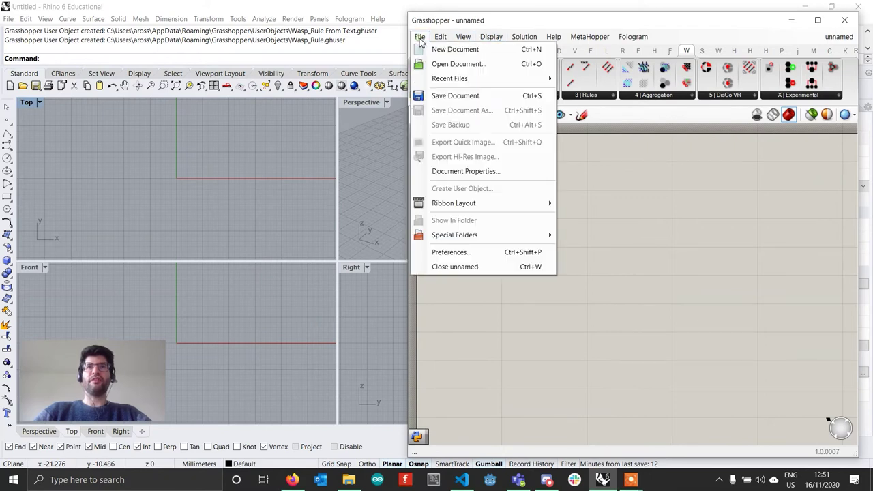
In Grasshopper's Components (Libraries) folder, delete the old Wasp folder and paste the new wasp folder.
mouse_move(477, 234)
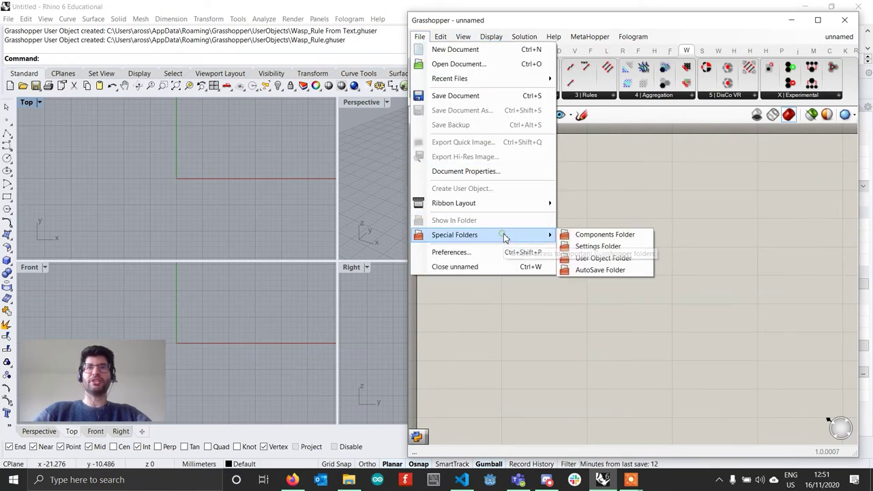
left_click(606, 237)
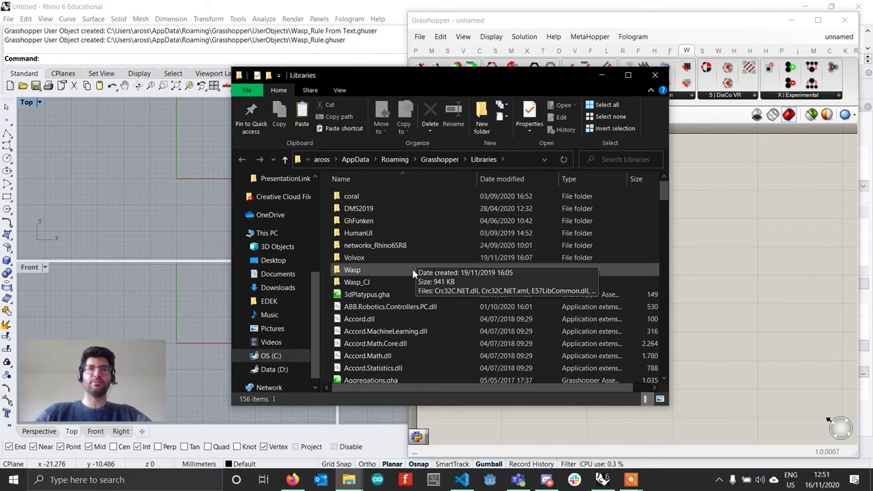
left_click(370, 270)
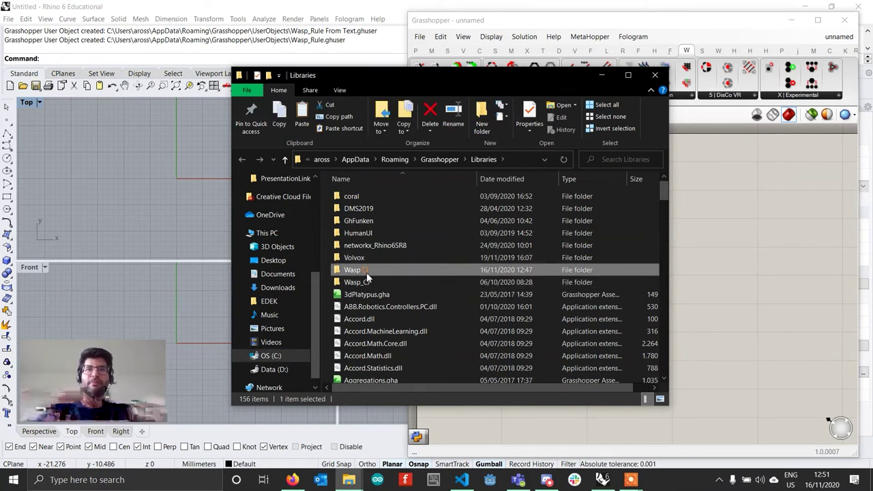
right_click(366, 272)
left_click(437, 431)
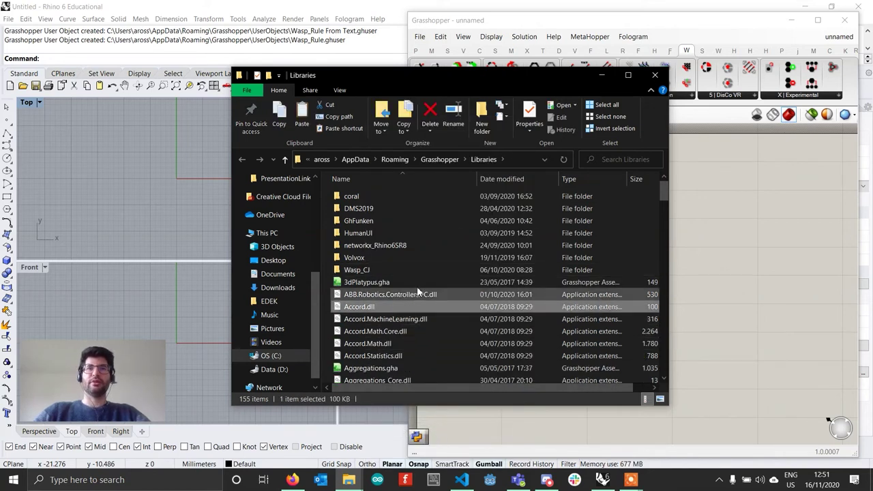
right_click(465, 296)
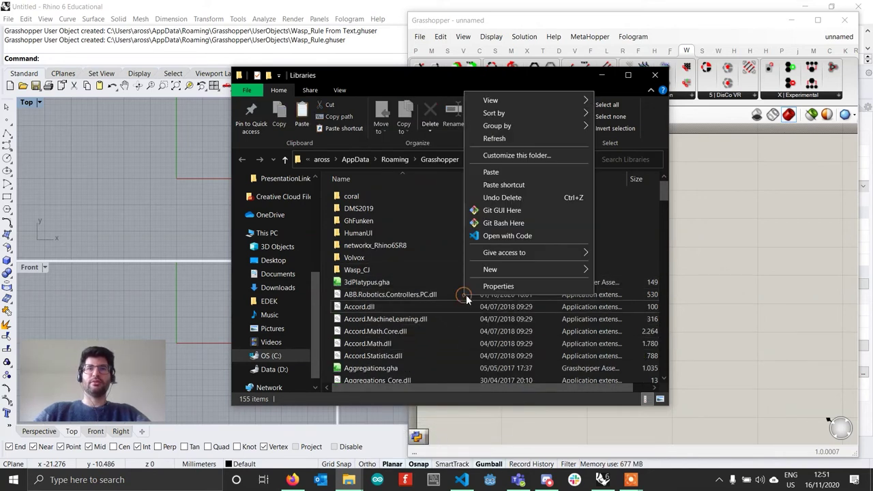
left_click(504, 172)
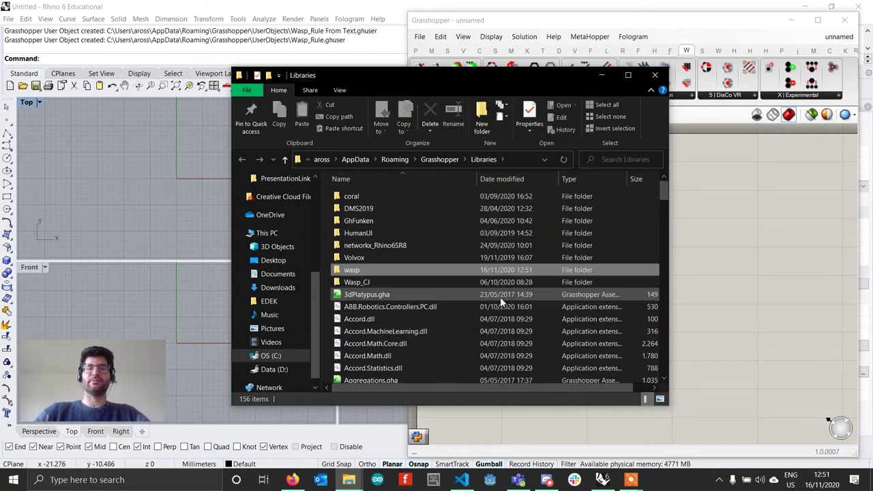
Close the Libraries window and open the userObjects folder inside Wasp_0_4_007b.
left_click(656, 76)
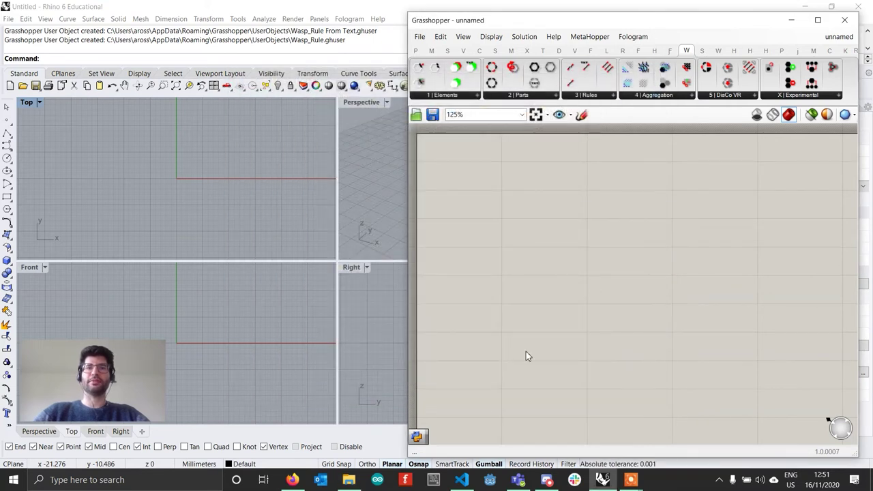
left_click(351, 480)
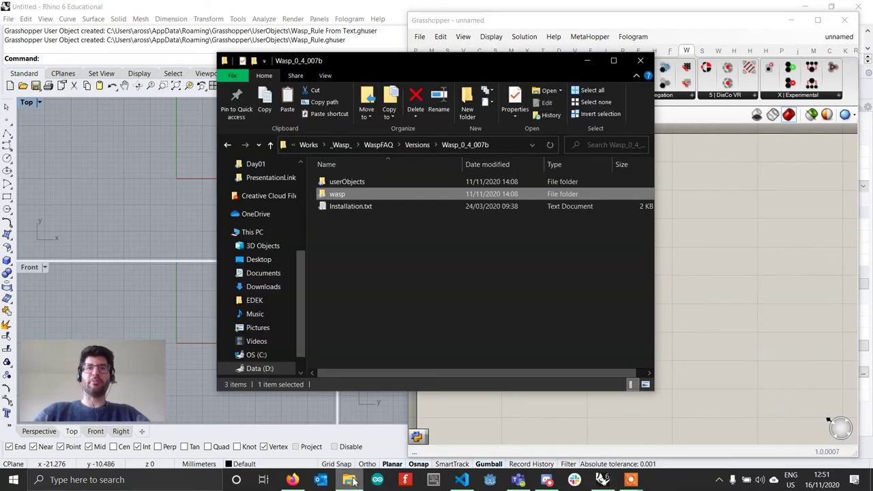
left_click(358, 286)
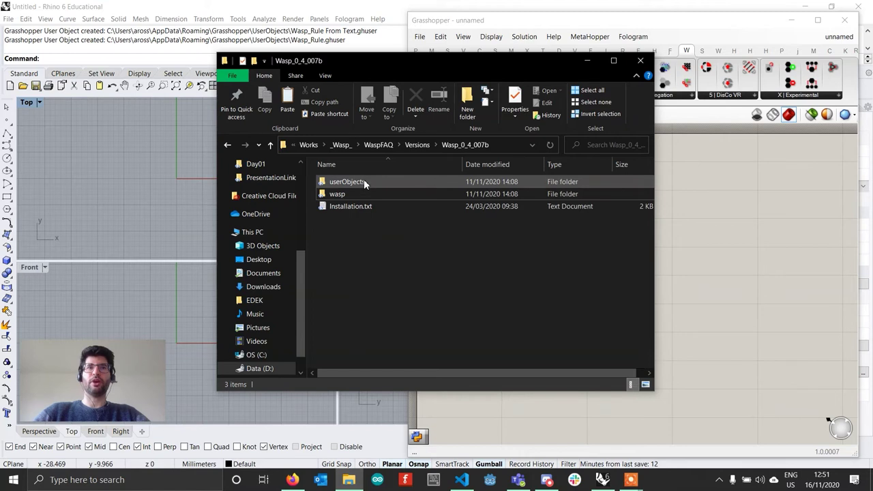
double_click(364, 180)
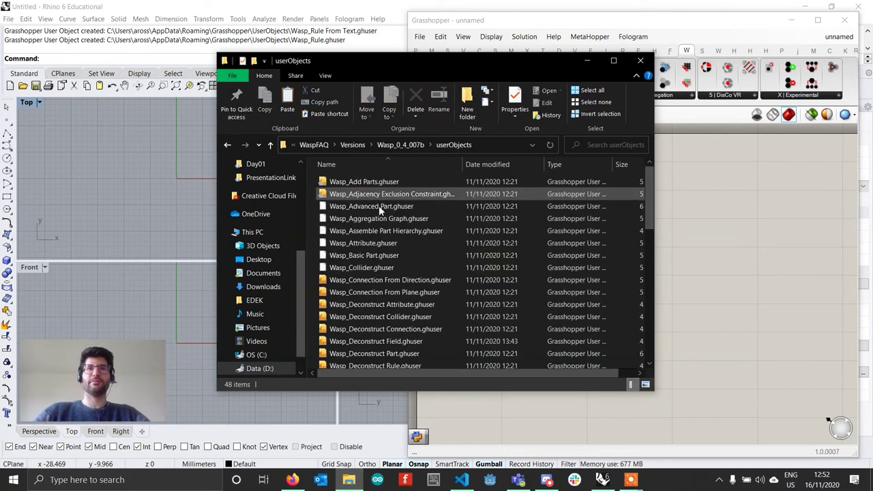
Select all 48 Wasp .ghuser files from Wasp_Add Parts onward and copy them.
left_click(373, 180)
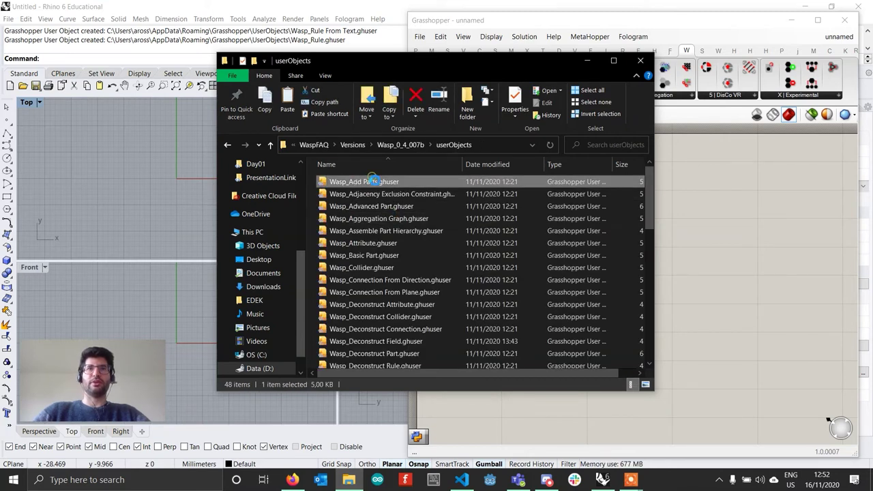
scroll(409, 273, "down", 11)
left_click(388, 362, "shift")
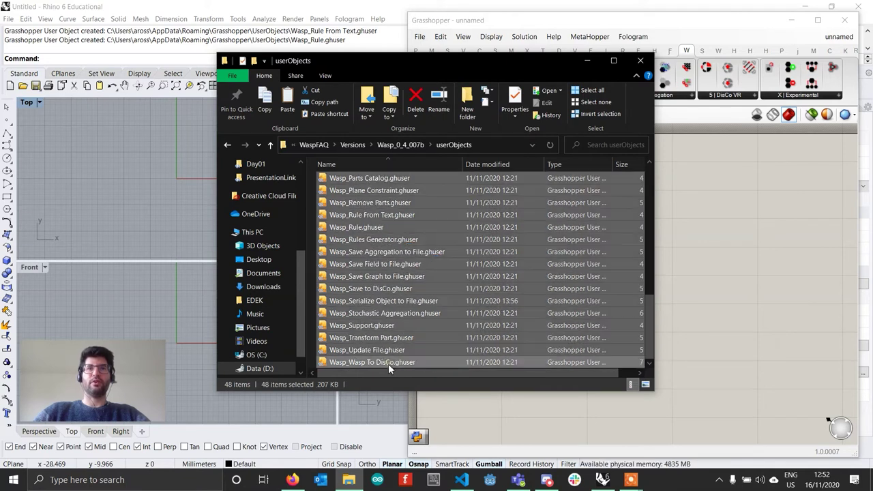
right_click(387, 274)
left_click(422, 207)
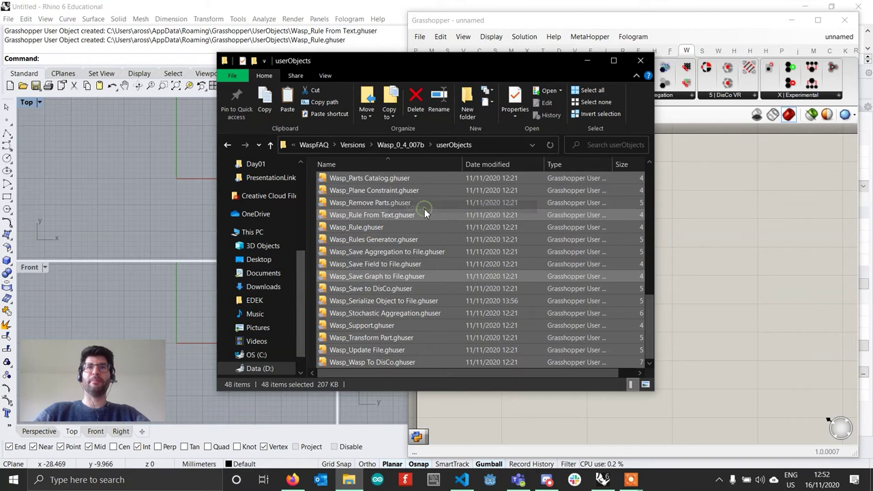
left_click(496, 14)
left_click(418, 36)
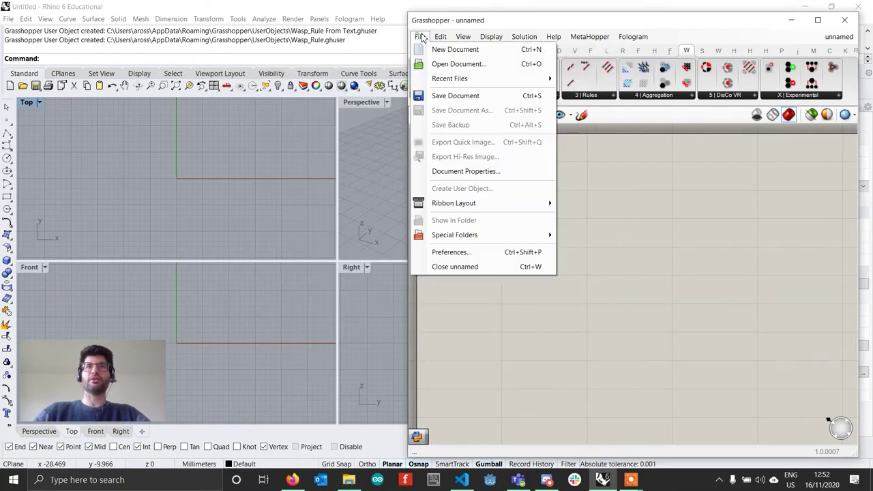
Open Grasshopper's UserObjects folder and delete all the old Wasp_ .ghuser files.
mouse_move(495, 236)
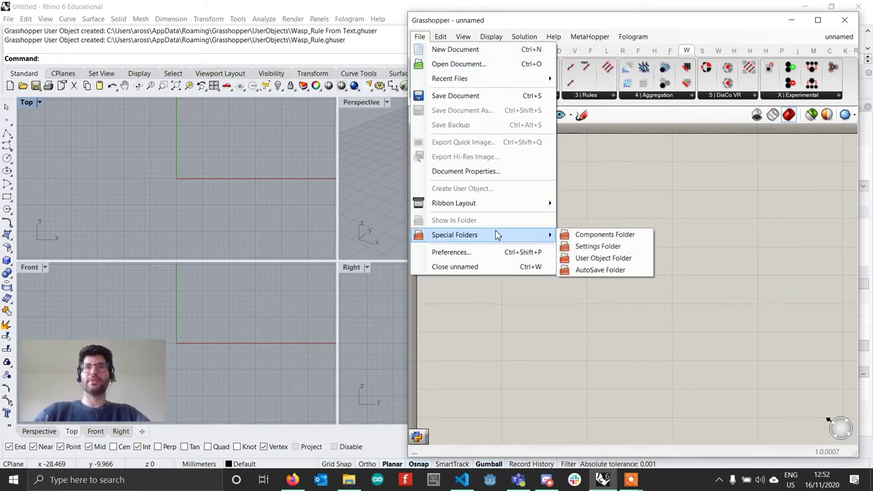
left_click(614, 259)
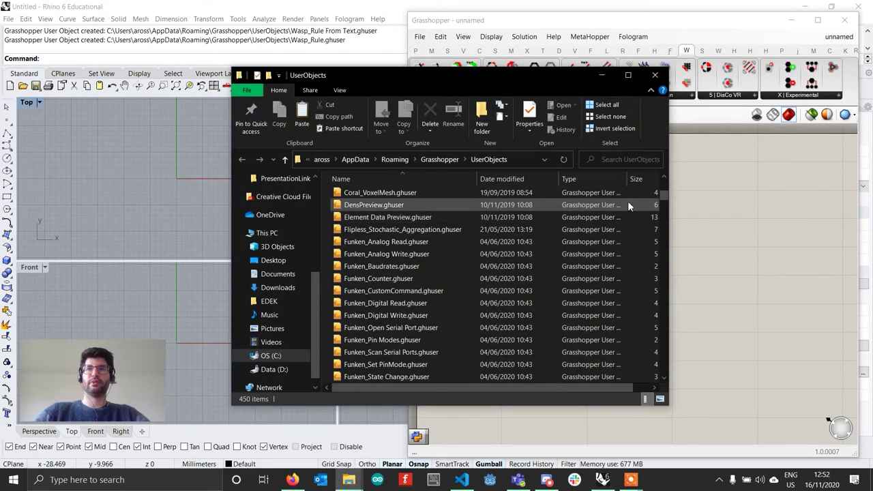
left_click_drag(658, 196, 659, 376)
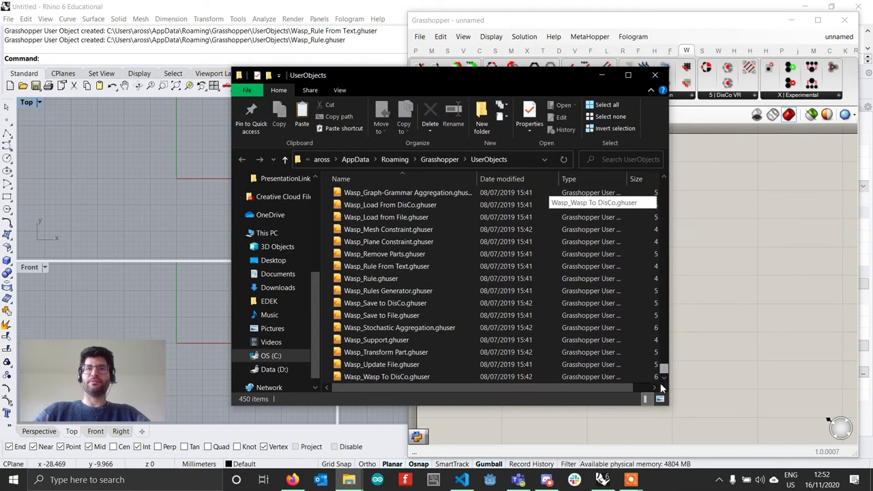
scroll(403, 236, "up", 6)
scroll(402, 235, "up", 4)
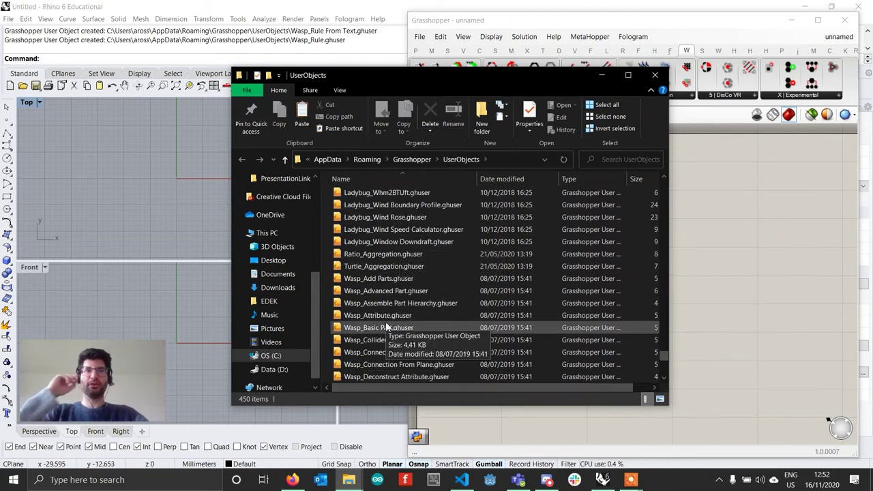
left_click(399, 284)
scroll(399, 287, "down", 8)
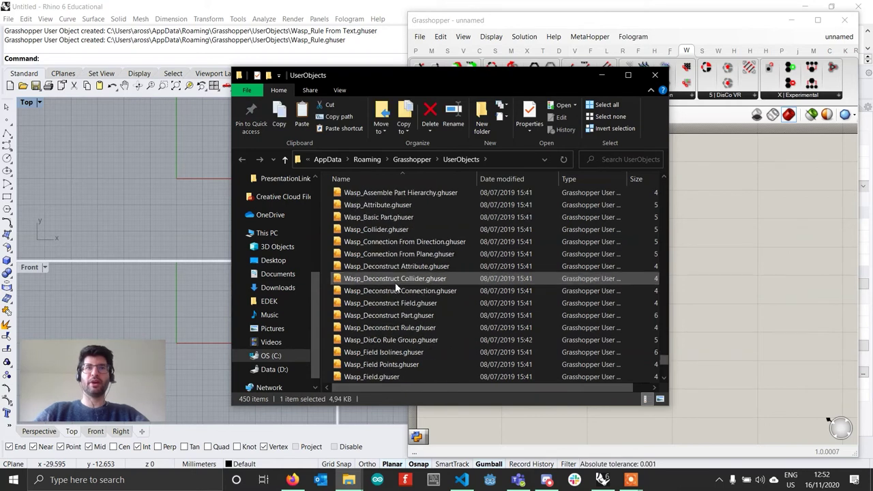
left_click(402, 375, "shift")
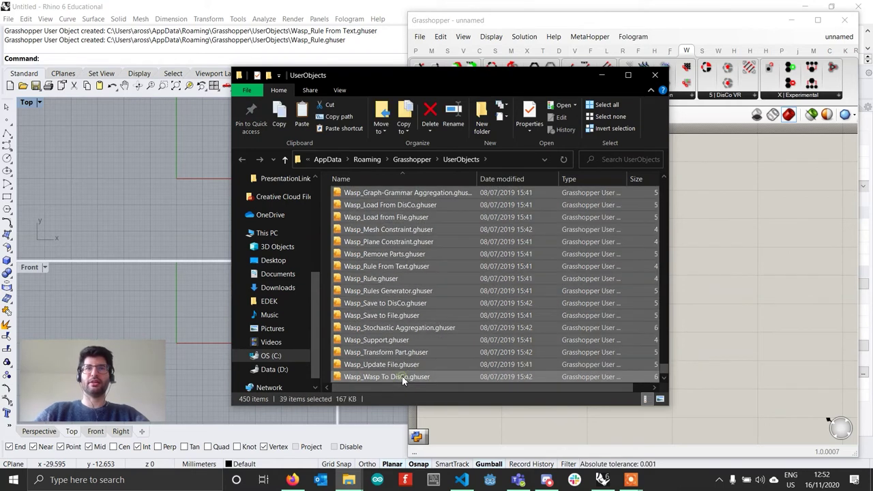
right_click(414, 312)
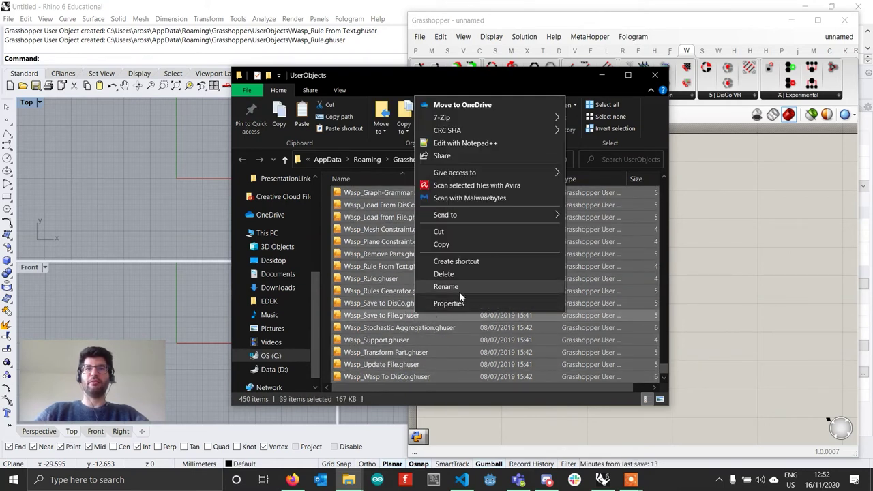
left_click(464, 276)
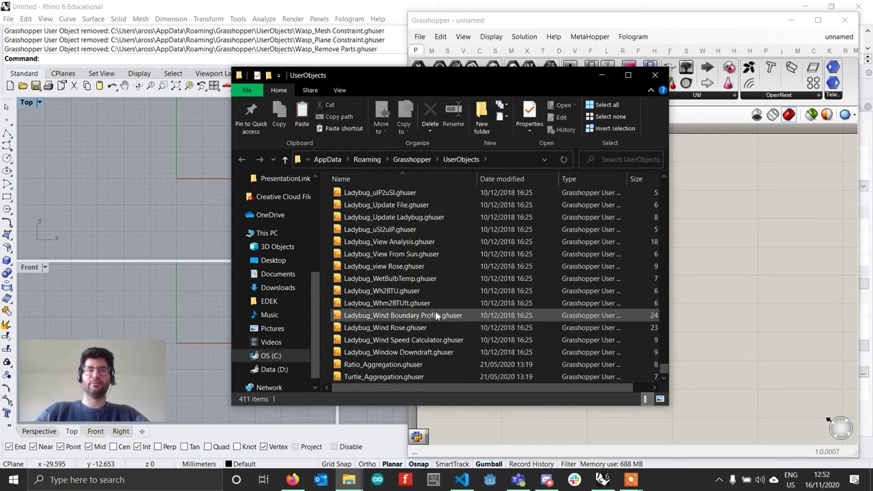
Paste the new Wasp user objects into UserObjects, close the folder, and close Rhino.
right_click(456, 363)
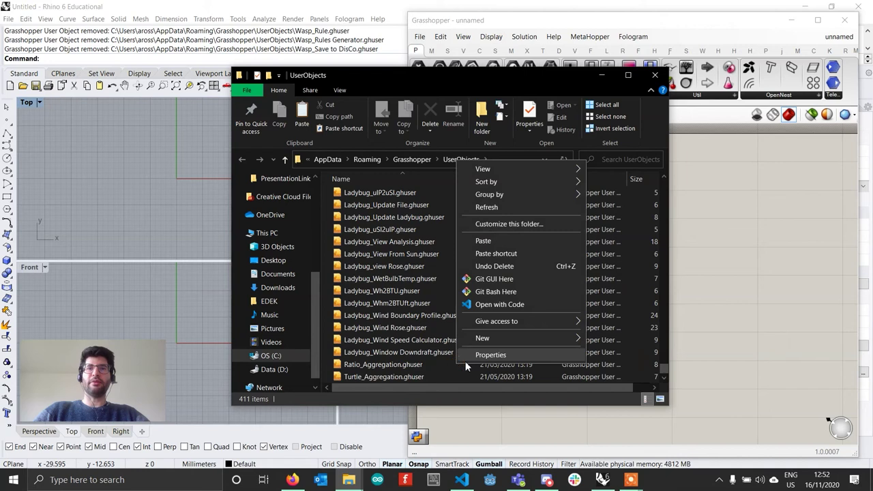
left_click(506, 242)
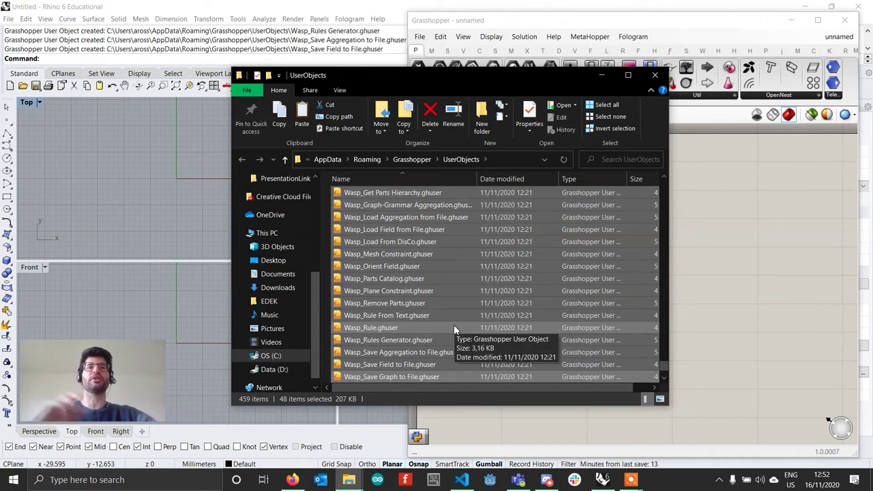
left_click(655, 75)
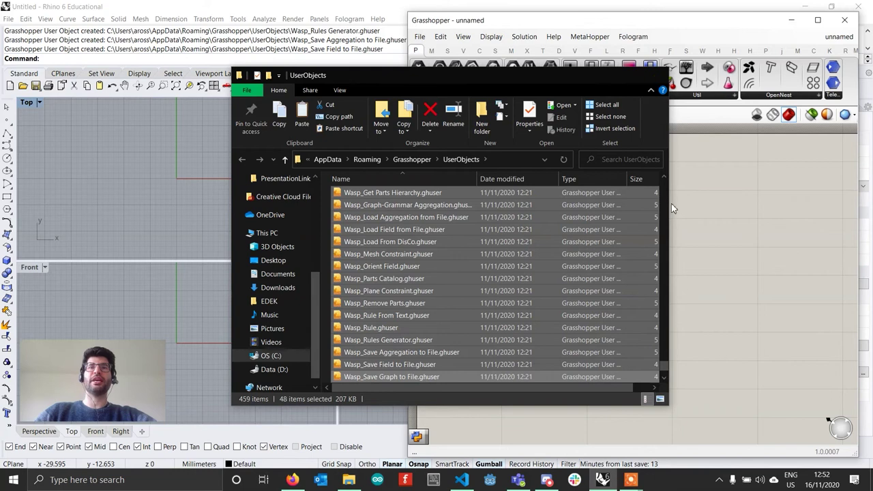
left_click(868, 7)
Quit Rhino without saving, relaunch Rhino 6 via a 'rhi' search, and start Grasshopper.
left_click(449, 283)
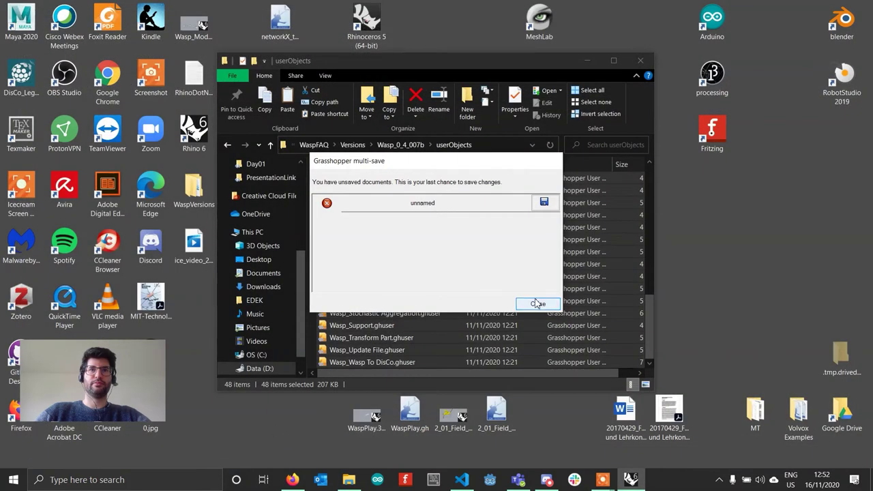
left_click(538, 303)
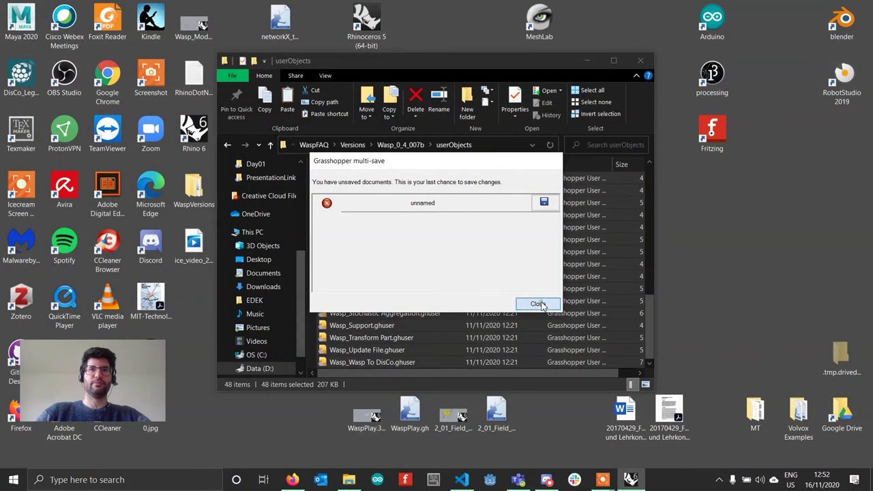
left_click(136, 480)
type("rhi")
key("Return")
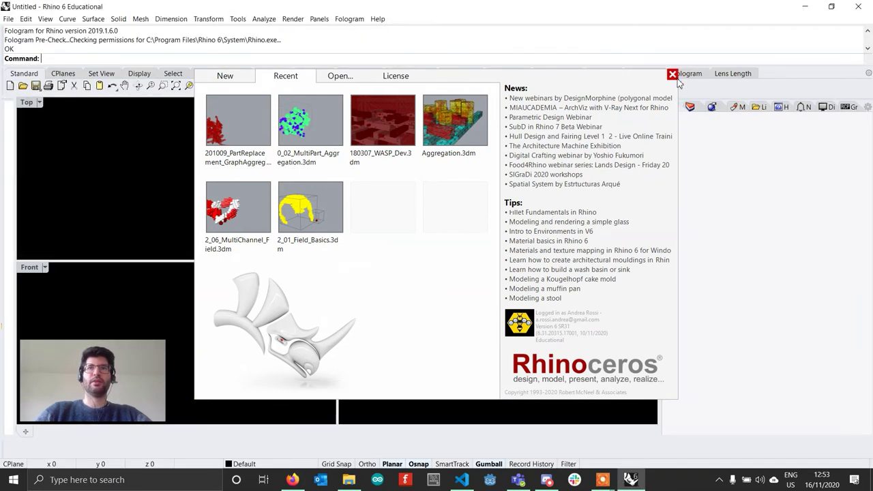
left_click(672, 75)
left_click(405, 86)
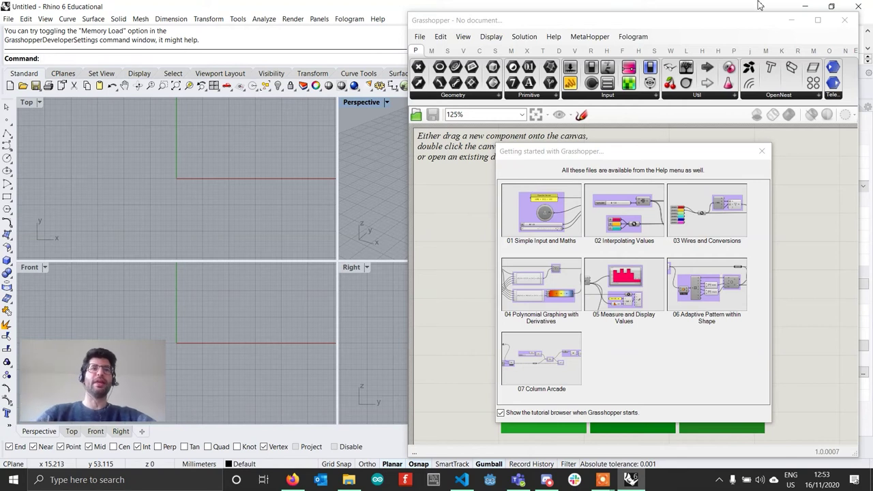
Close the Getting Started tutorials and open the Wasp tab's Parts component list.
left_click(763, 152)
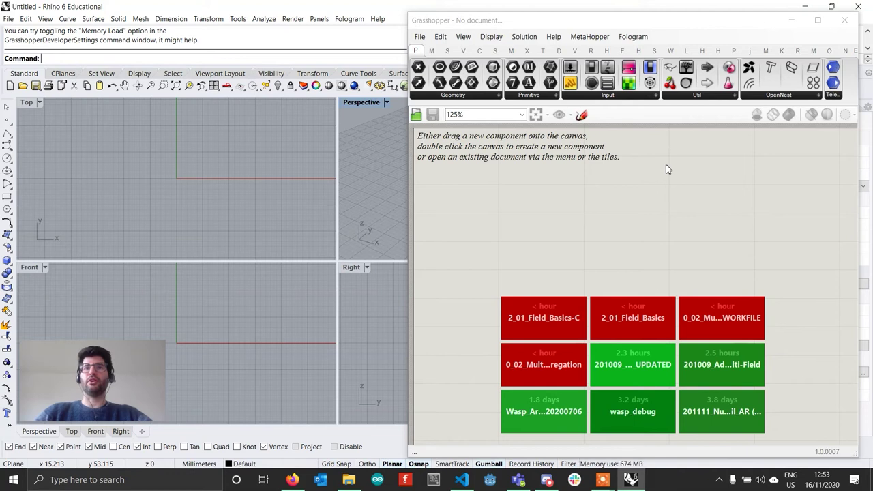
left_click(669, 52)
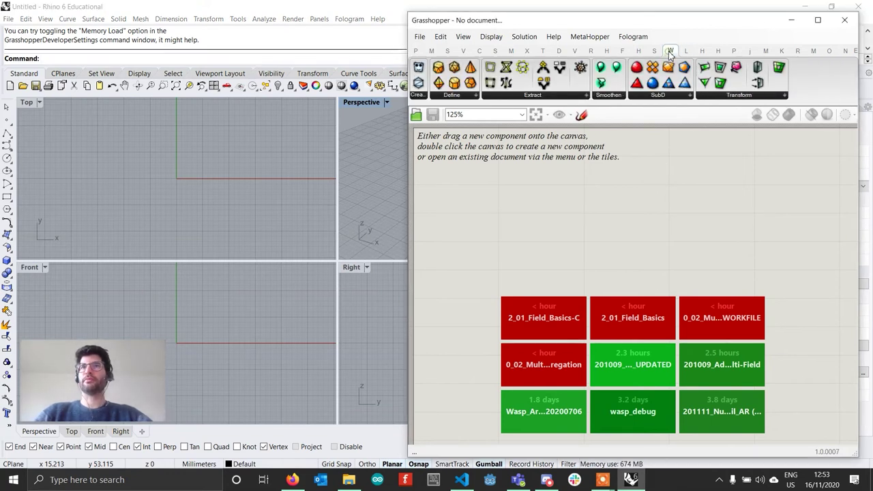
left_click(817, 20)
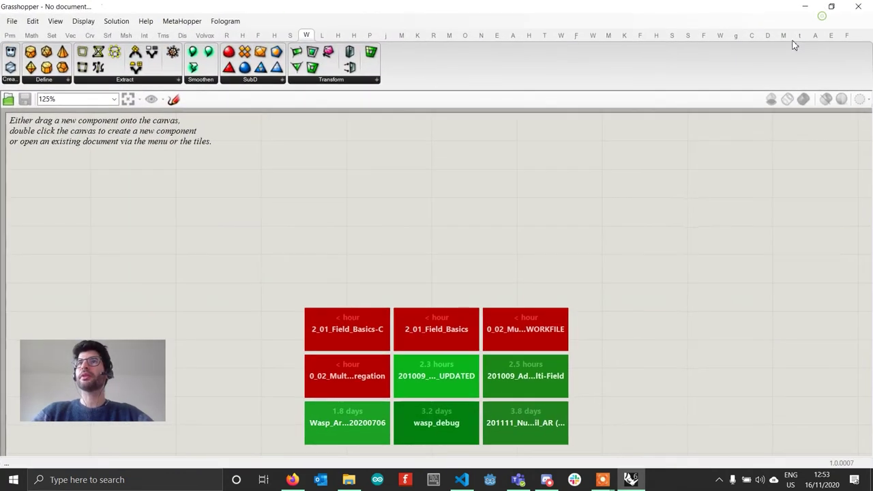
left_click(719, 35)
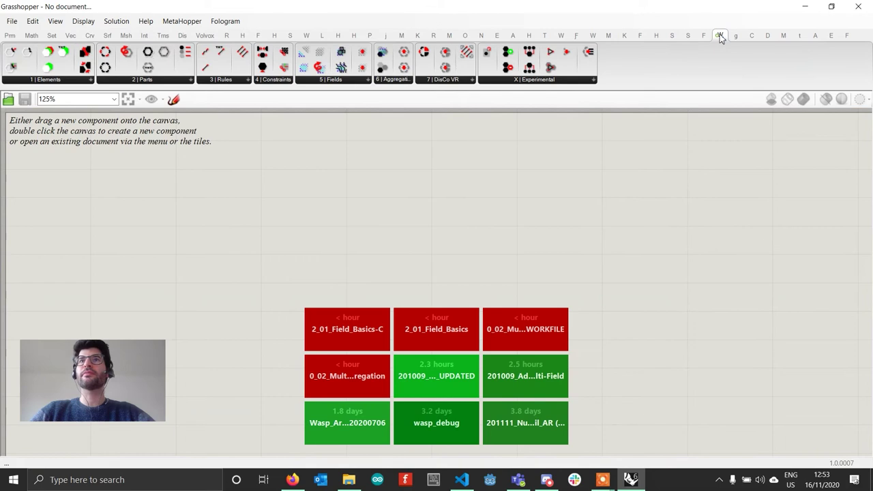
left_click(831, 6)
left_click(501, 101)
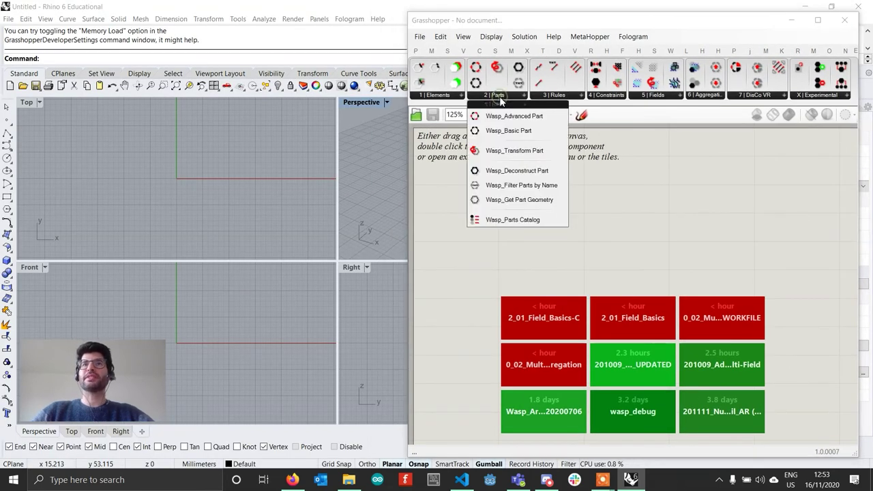
Place a Wasp_Basic Part, confirm it shows VER 0.4.007, then undo it.
left_click_drag(501, 130, 583, 250)
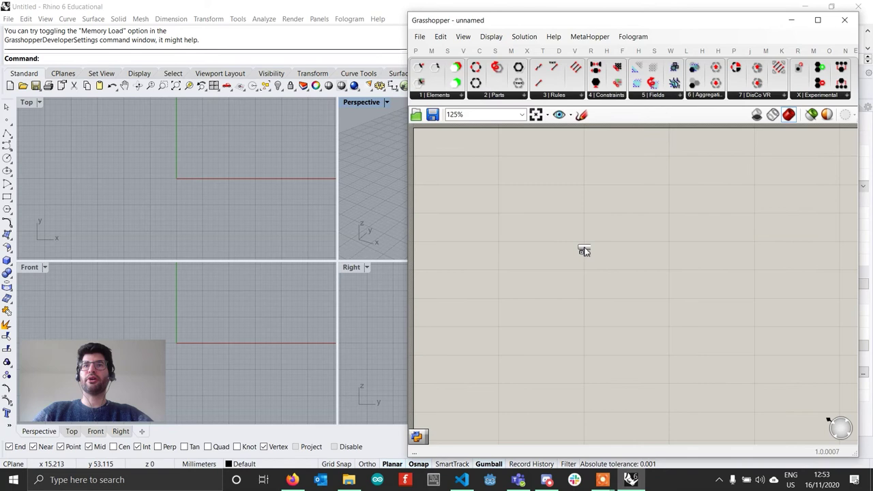
scroll(609, 228, "up", 1)
mouse_move(616, 213)
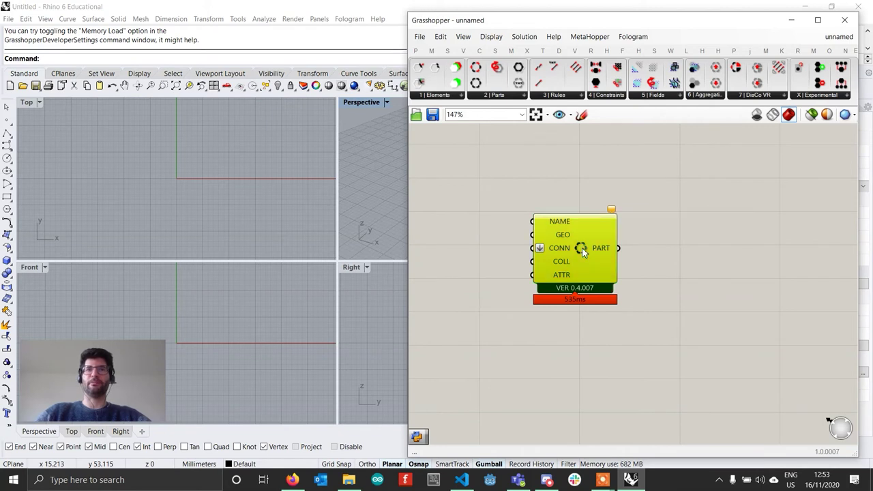
key("ctrl+z")
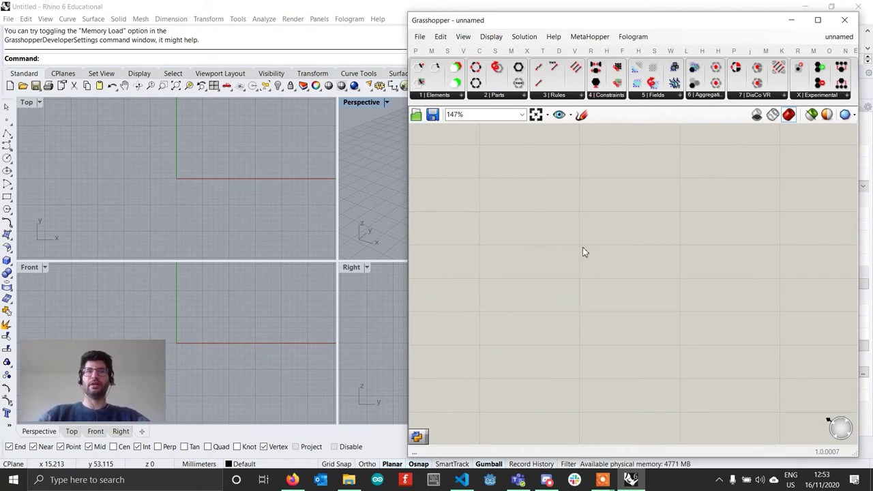
left_click(349, 479)
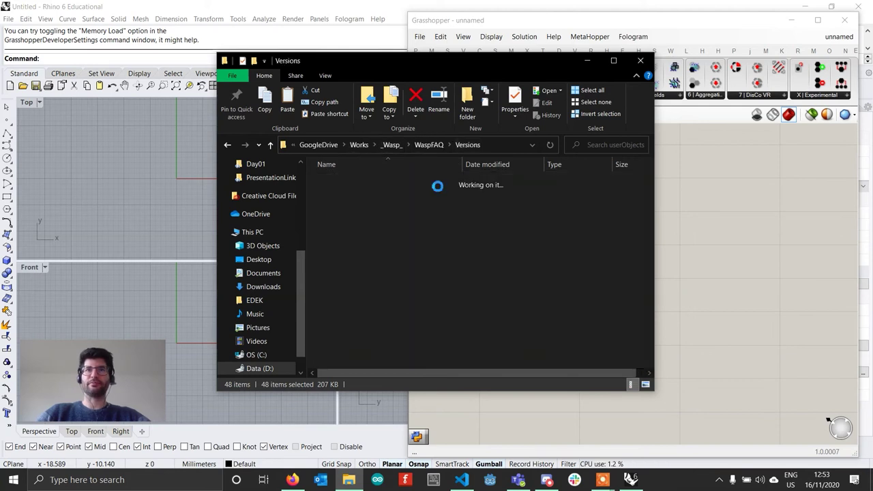
Open 0_01_Basic_Aggregation.3dm from WaspFAQ in Rhino by dropping it into the viewport.
left_click(422, 145)
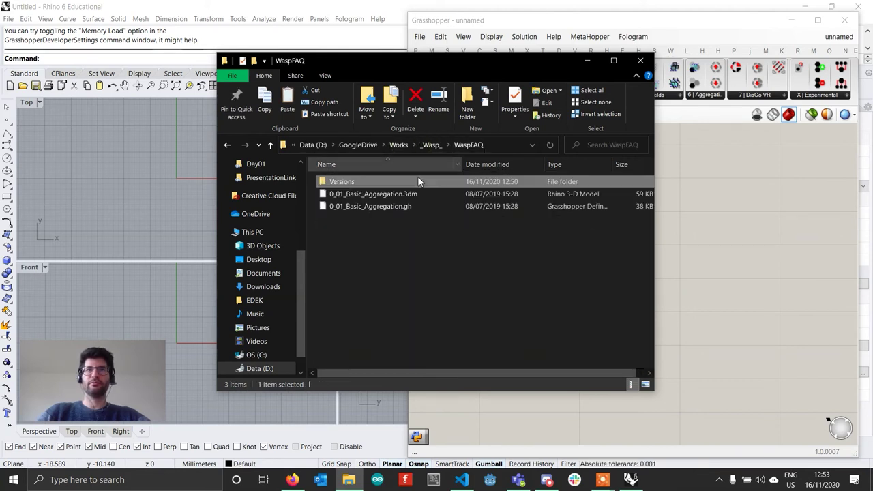
left_click(375, 195)
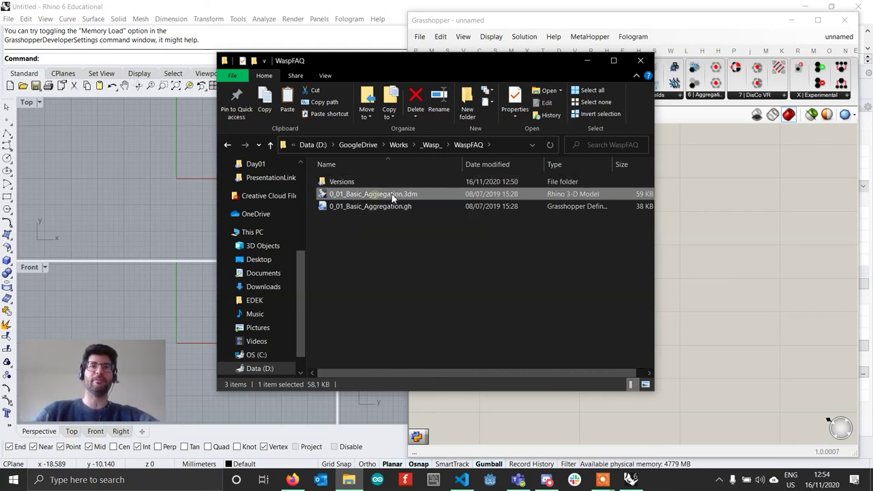
left_click_drag(396, 197, 166, 198)
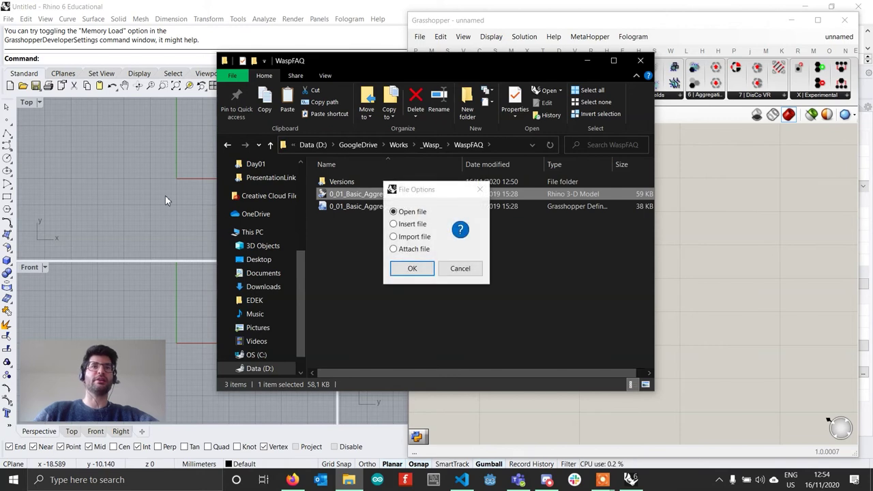
left_click(412, 268)
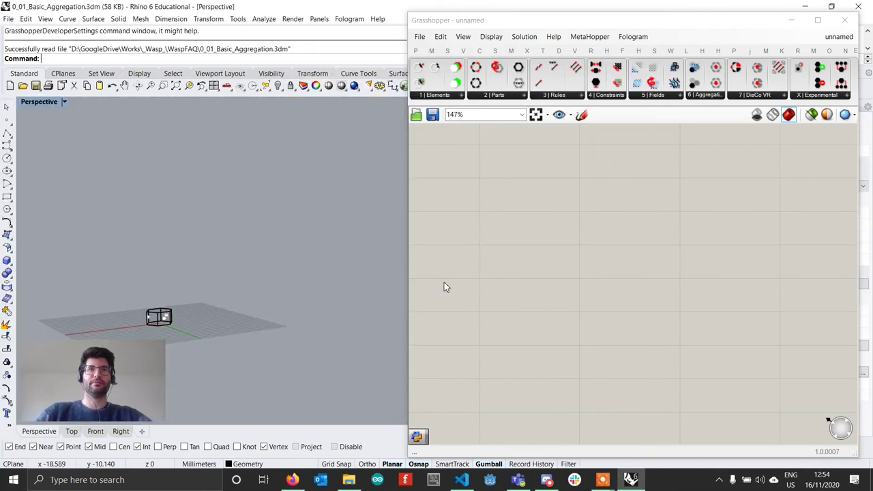
Drop 0_01_Basic_Aggregation.gh onto the Grasshopper canvas.
left_click(348, 479)
left_click_drag(347, 219, 792, 254)
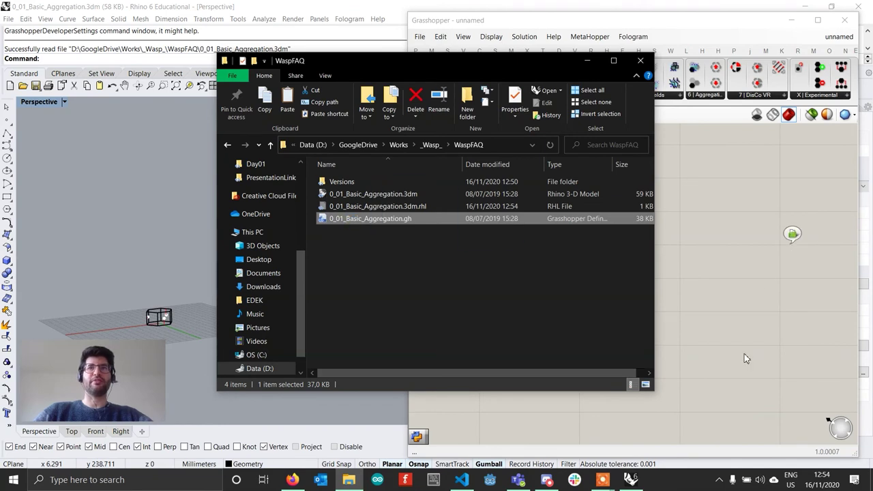
left_click_drag(746, 358, 741, 350)
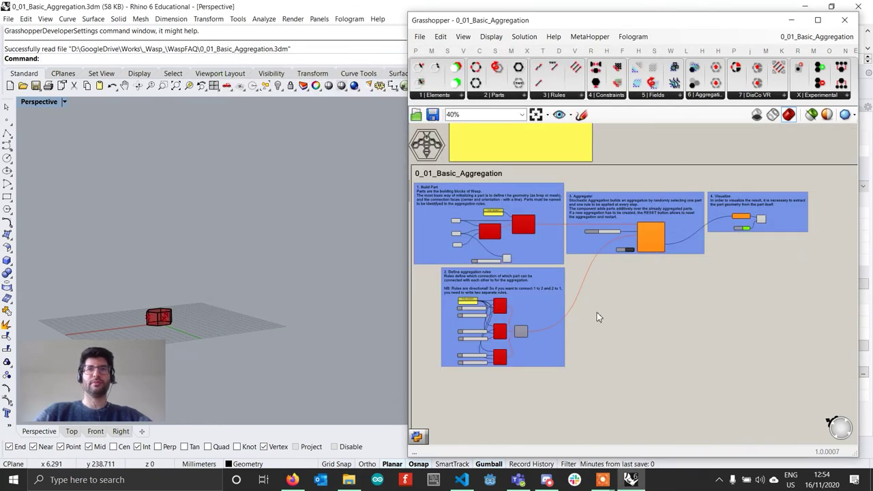
Inspect the definition's 'Connection' error and VER 0.2.06 update component, then expand the Experimental panel.
scroll(583, 249, "up", 5)
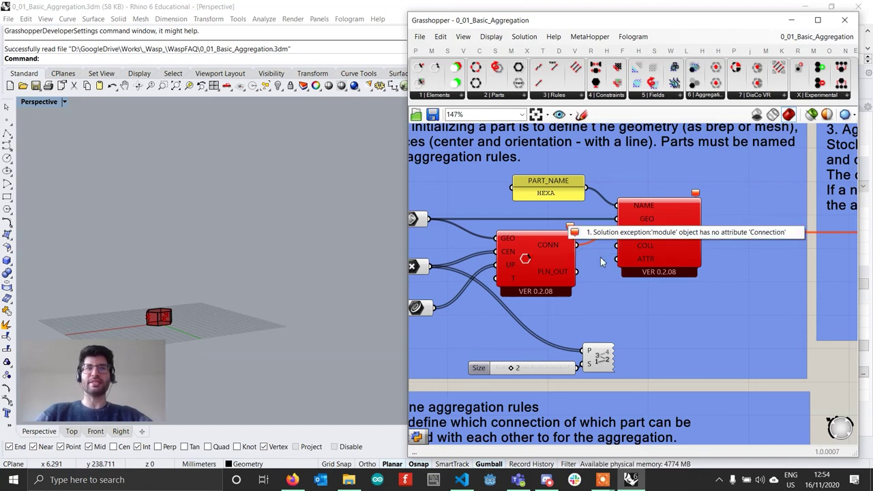
scroll(634, 300, "down", 5)
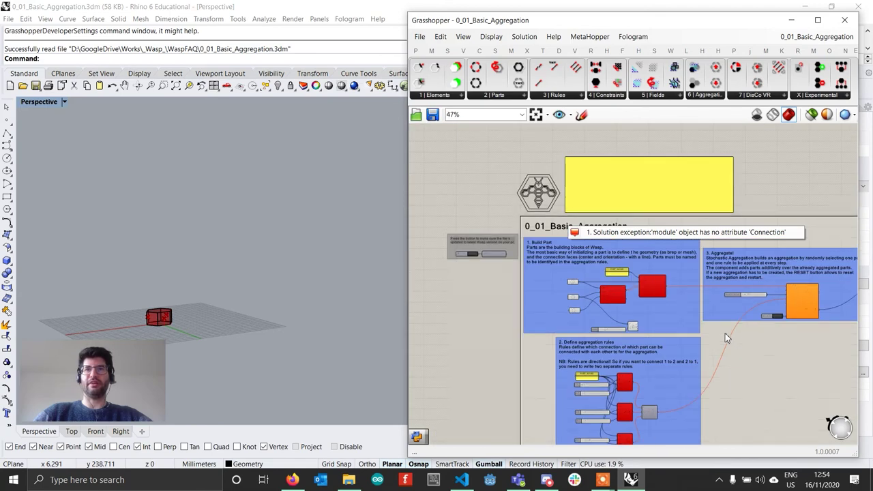
scroll(549, 290, "up", 5)
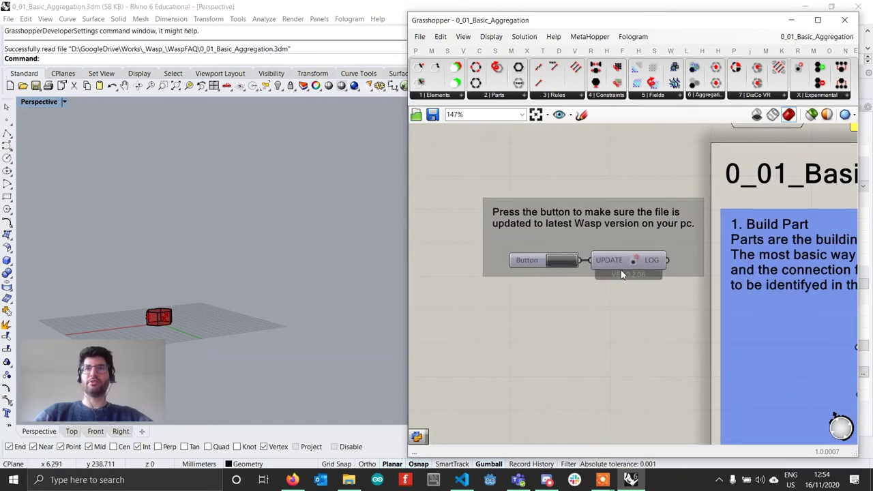
scroll(636, 260, "down", 2)
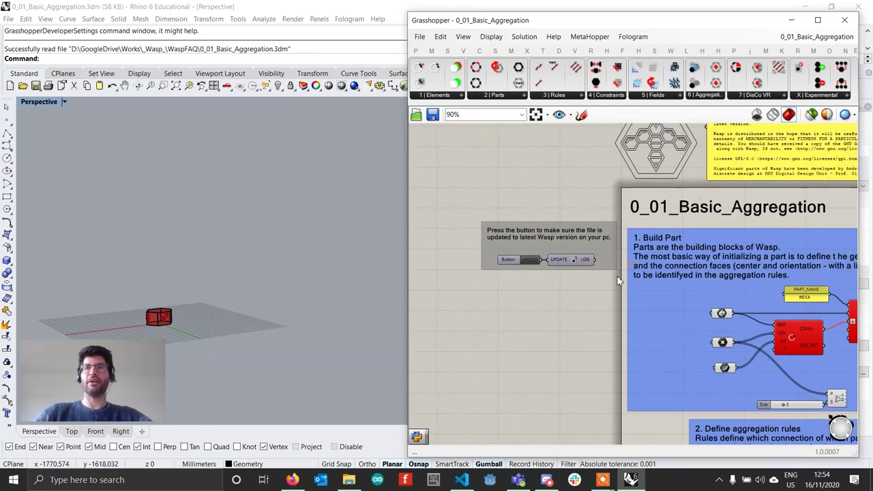
scroll(607, 237, "up", 2)
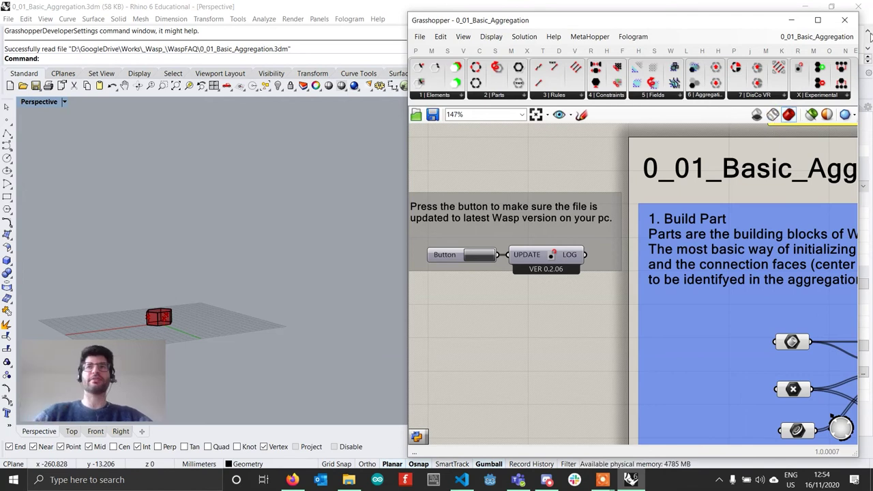
left_click(832, 100)
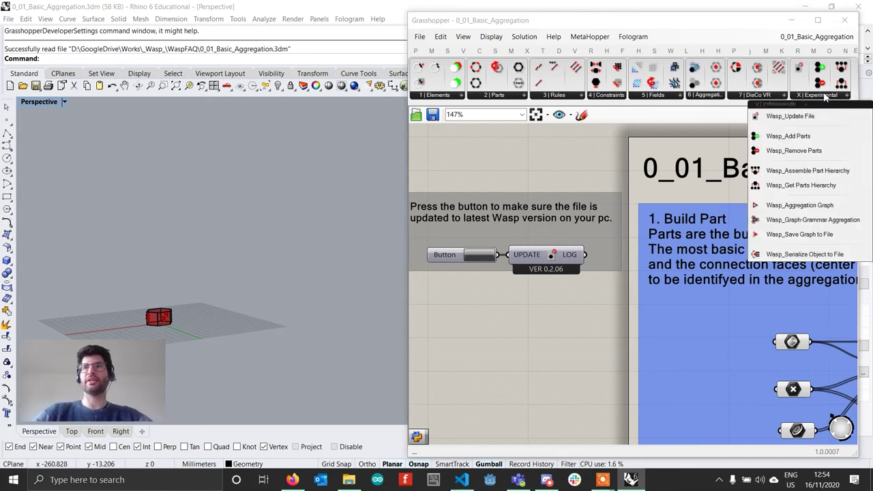